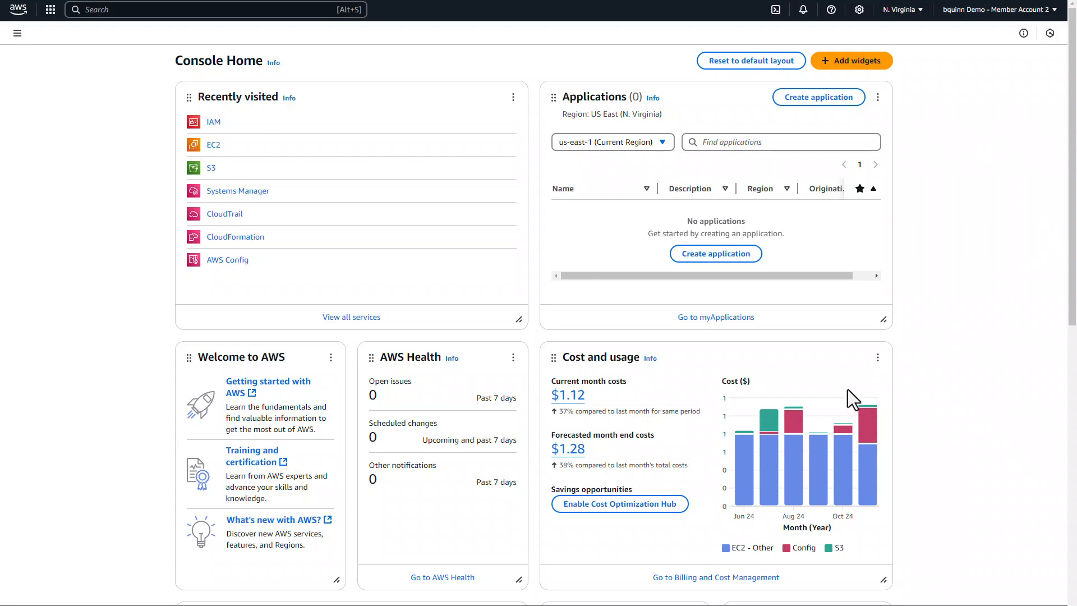
Step: Start creating a new IAM role with Custom trust policy as its trusted entity type
click(214, 123)
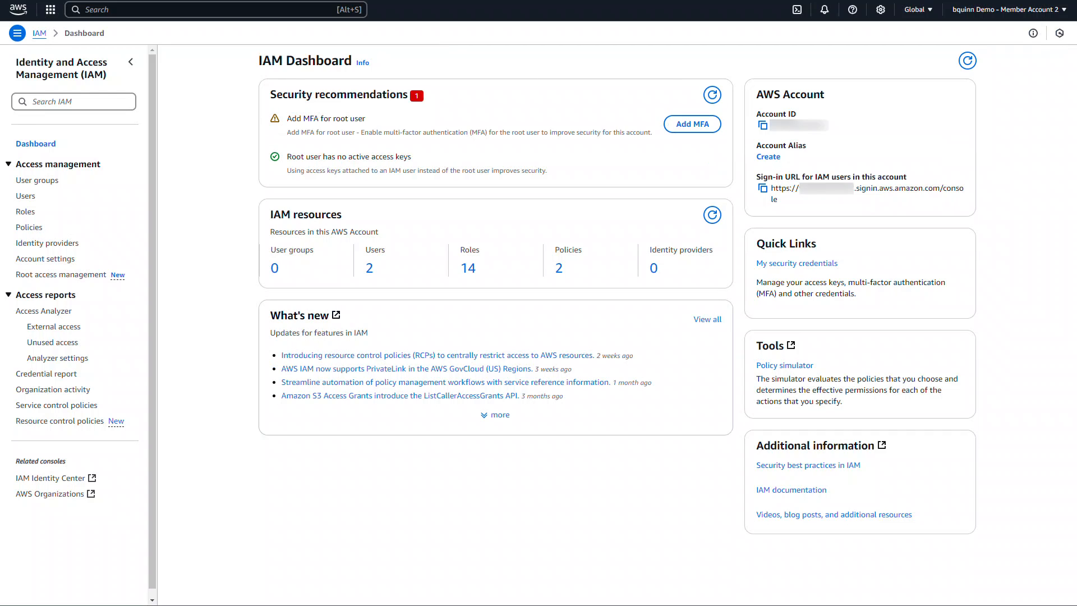
click(25, 212)
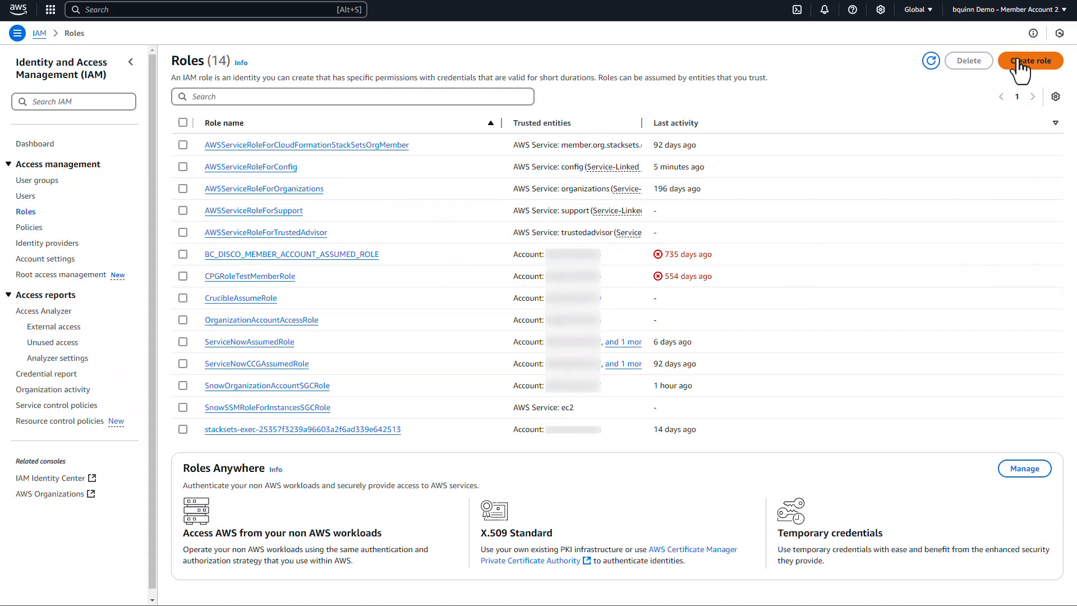
click(1019, 63)
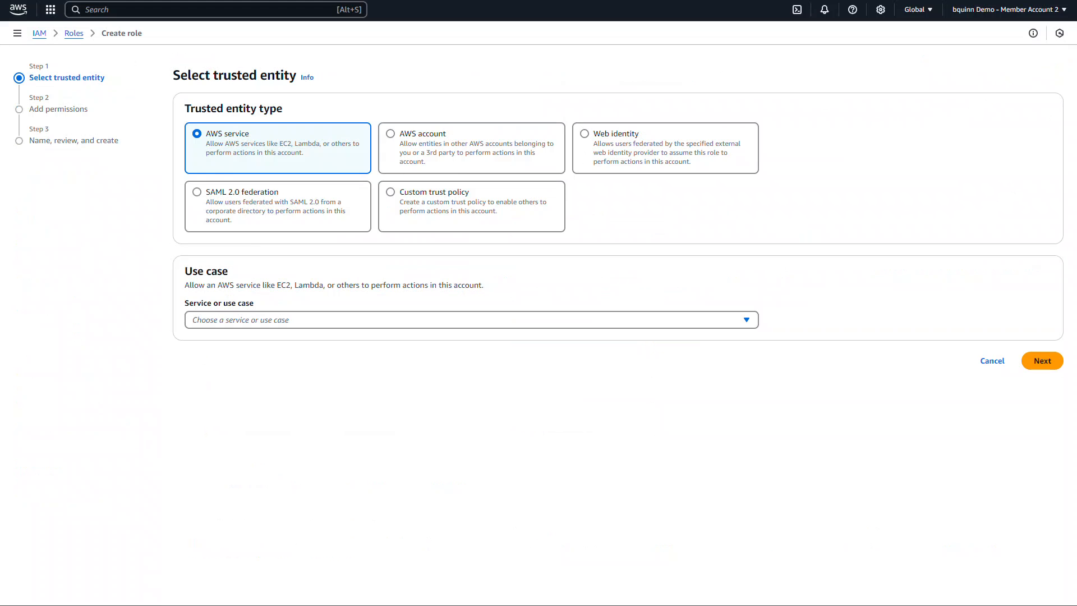
click(435, 193)
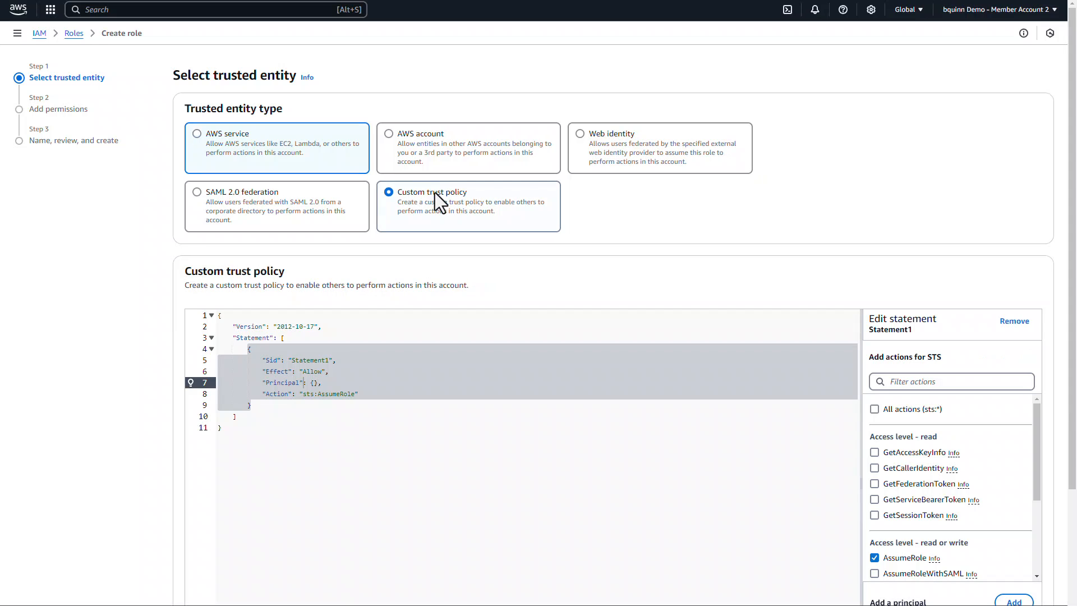
Step: Add an IAM Roles principal with the management account's SN_MGMT_ACCOUNT_ROLE ARN to the trust policy and continue to the permissions
scroll(651, 426, down, 3)
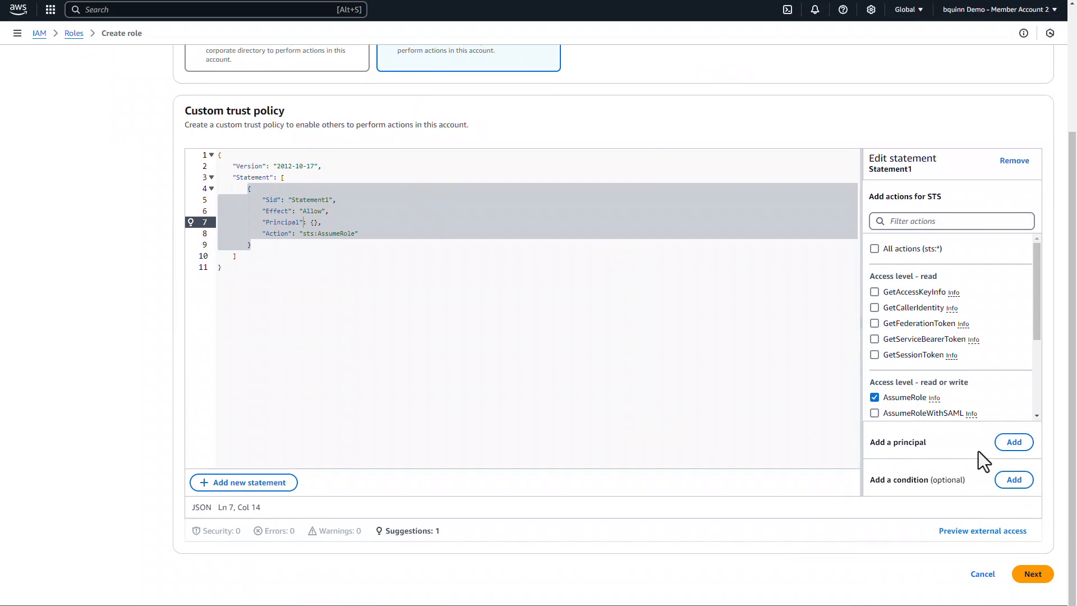
click(1014, 443)
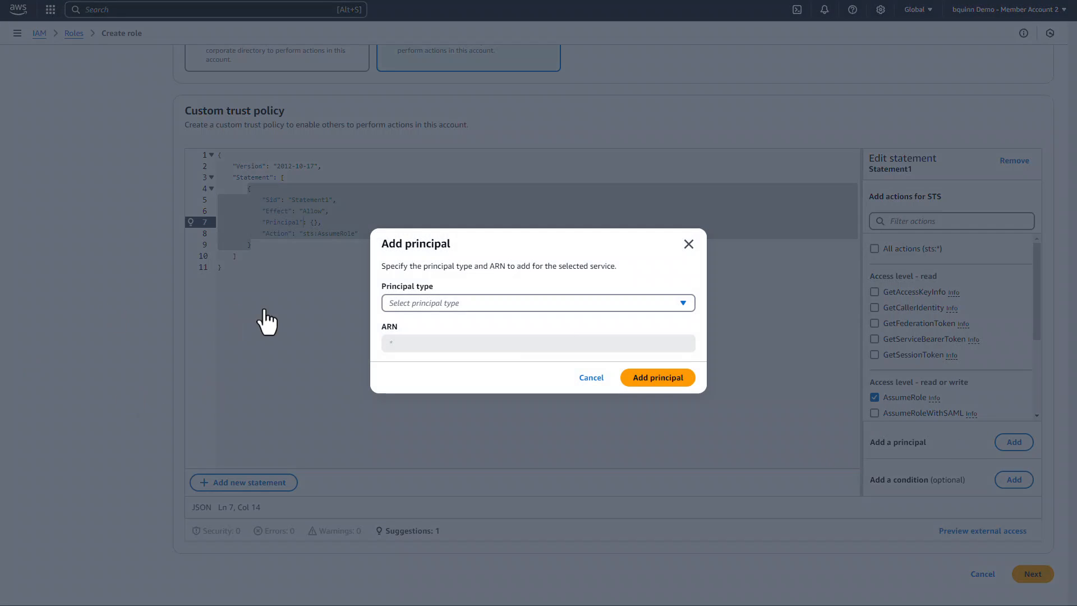
click(389, 303)
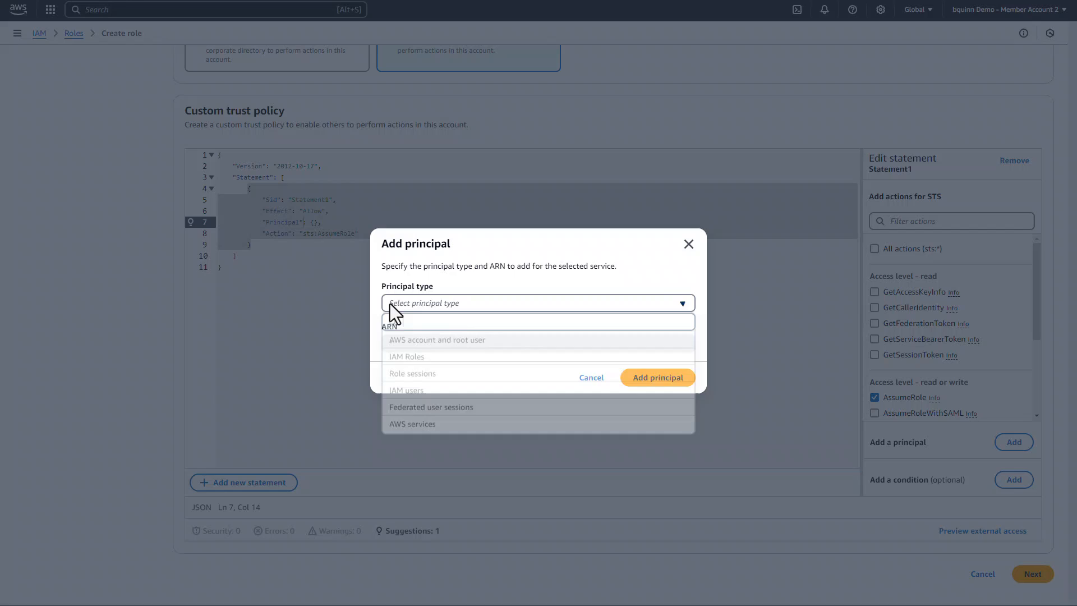
click(426, 361)
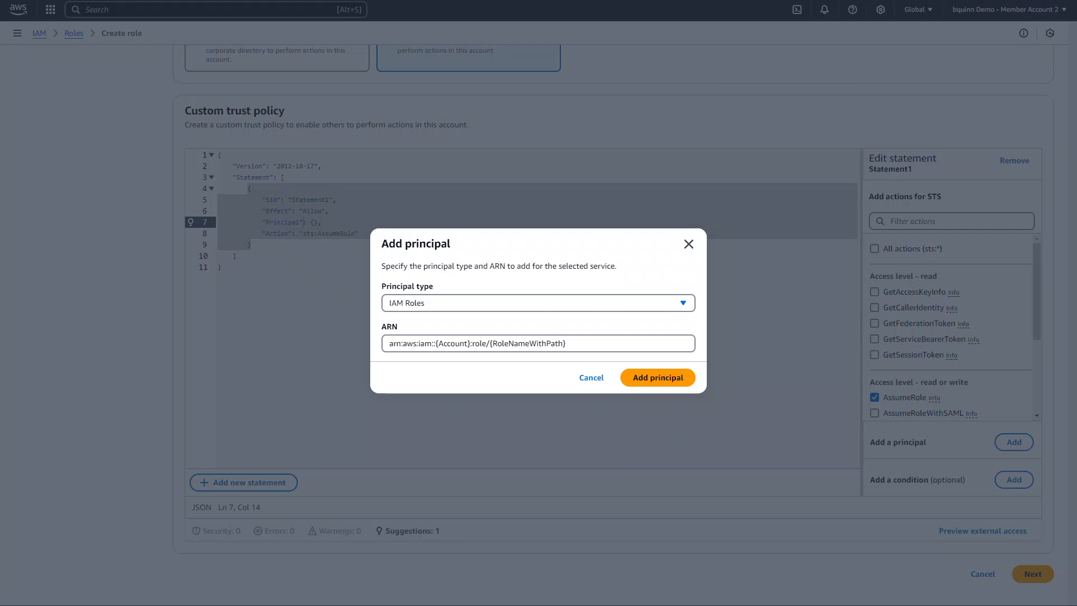
triple_click(474, 343)
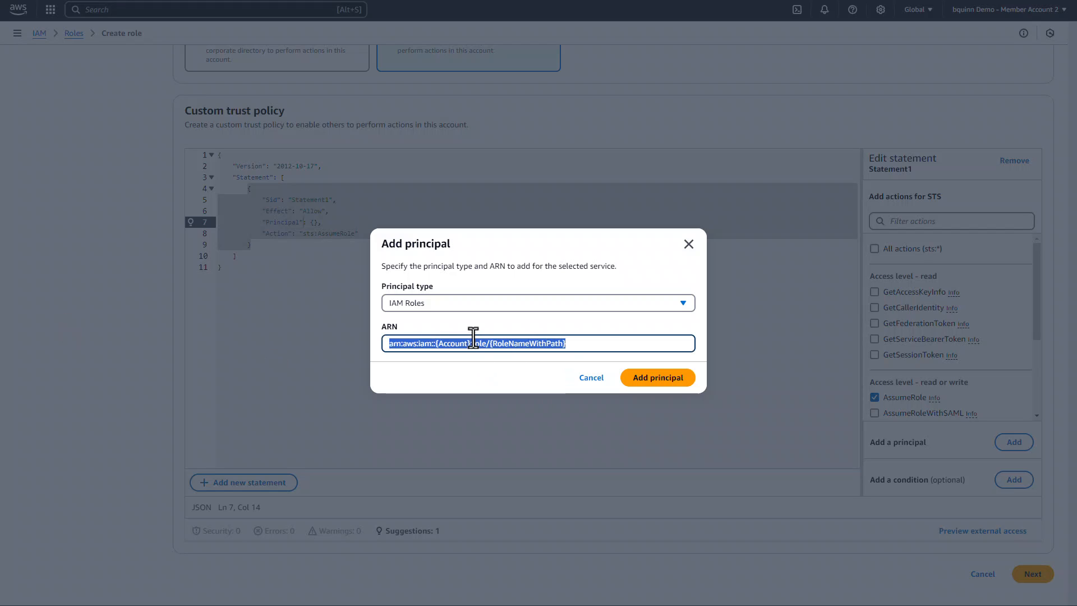
key(ctrl+v)
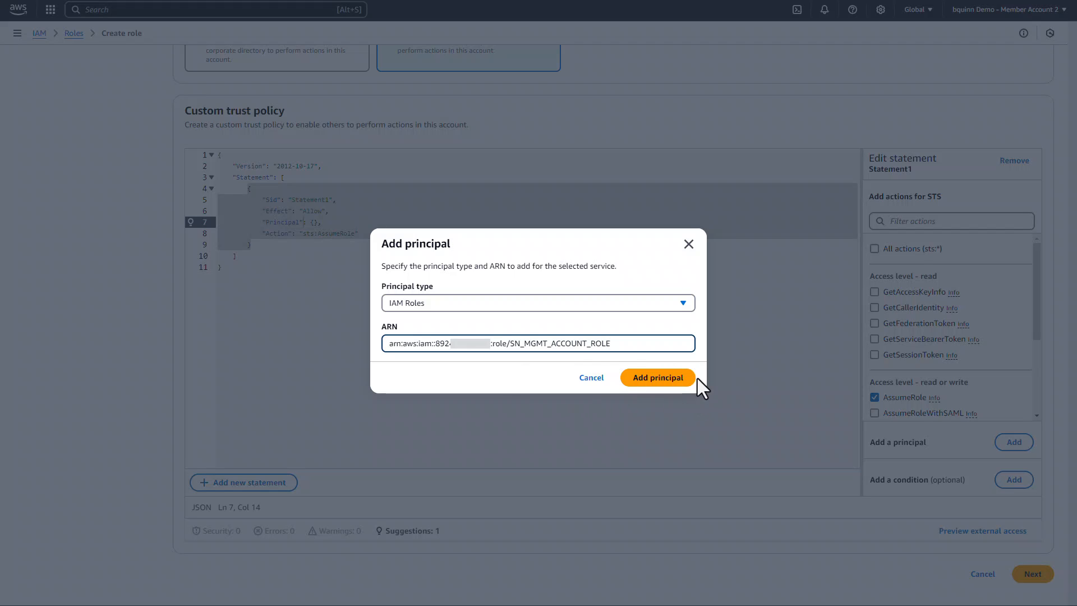
click(680, 382)
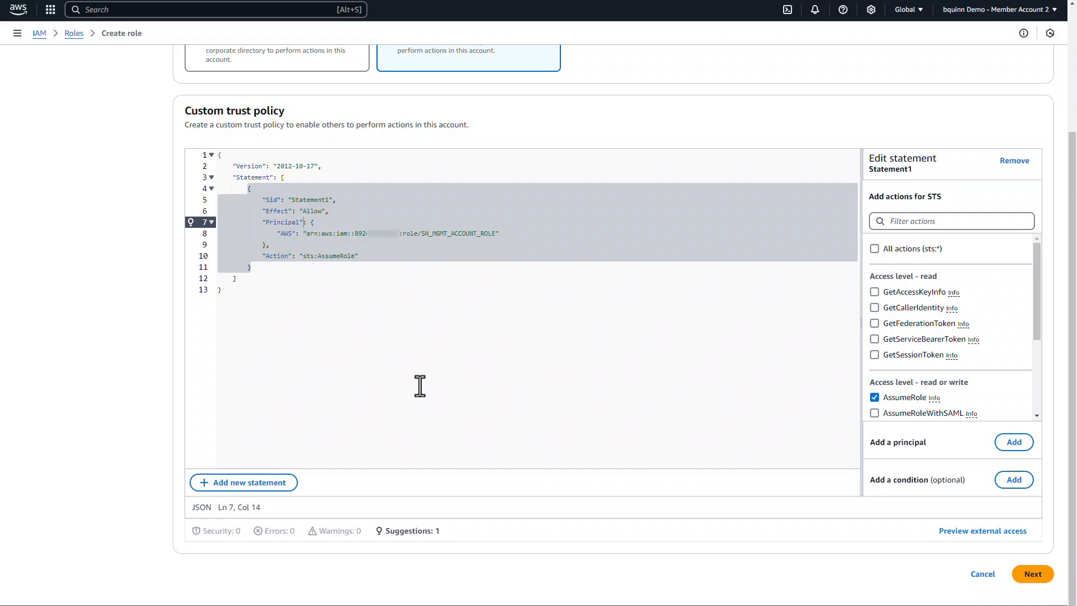
click(1027, 573)
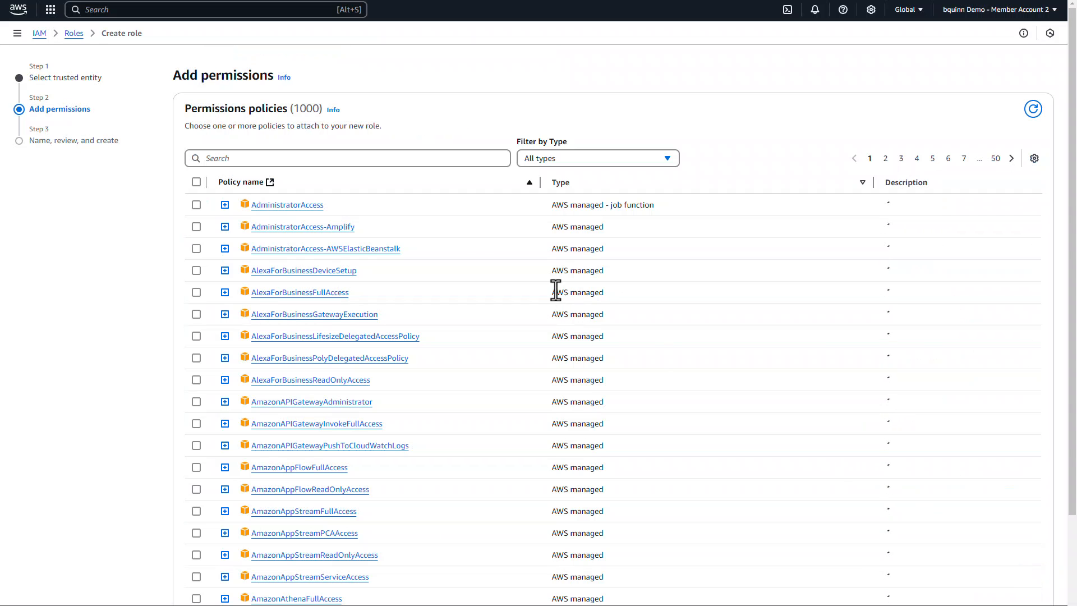
Step: Filter the permissions policies by "readonlyacc", select the AWS managed job function policy ReadOnlyAccess, and continue to the role details
click(252, 158)
text(rea)
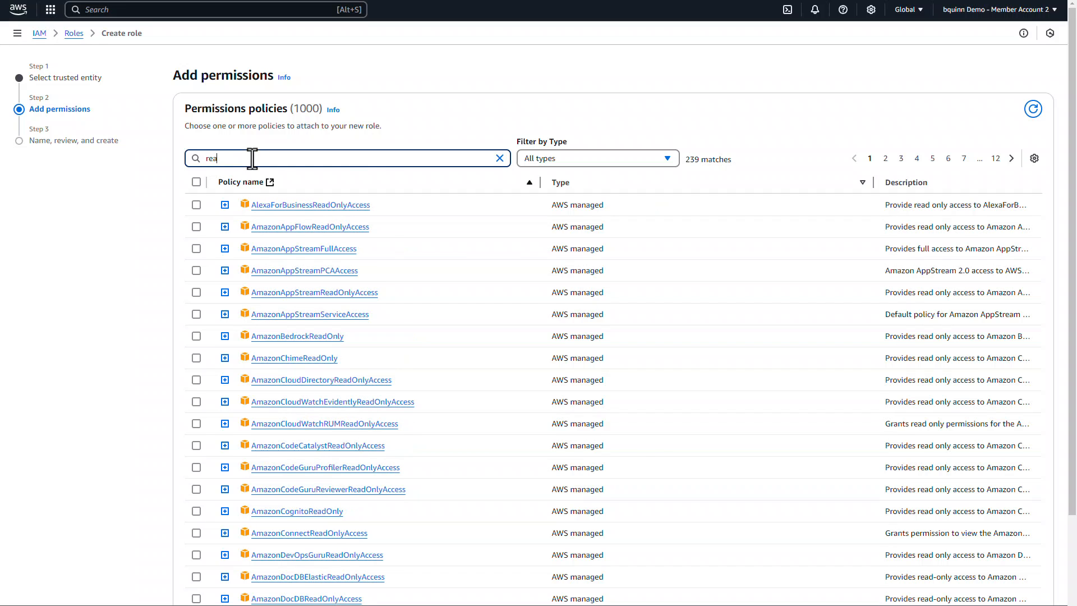
text(donl)
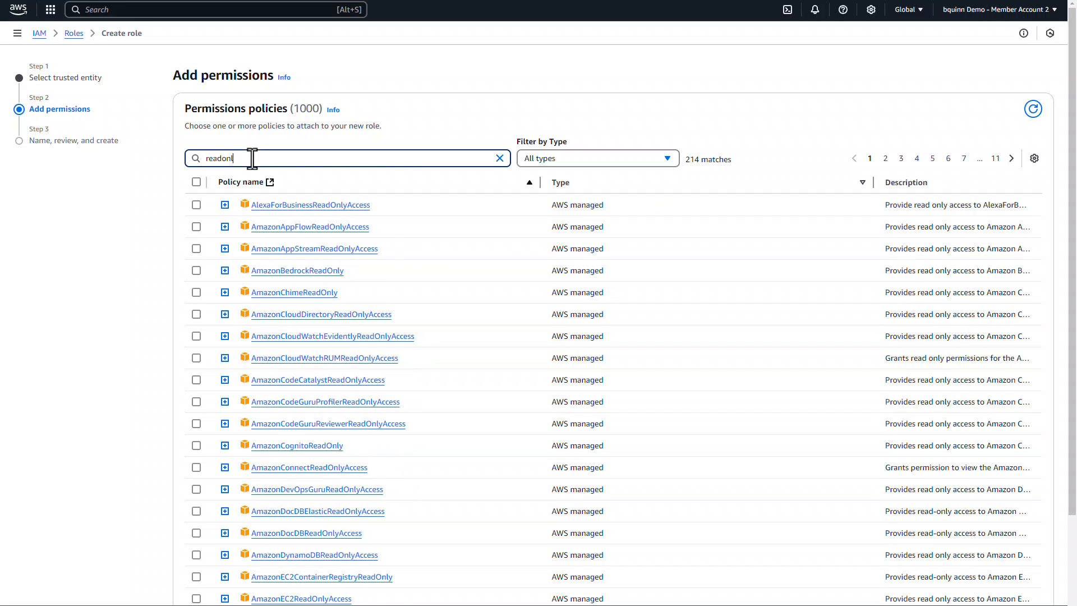
text(yacc)
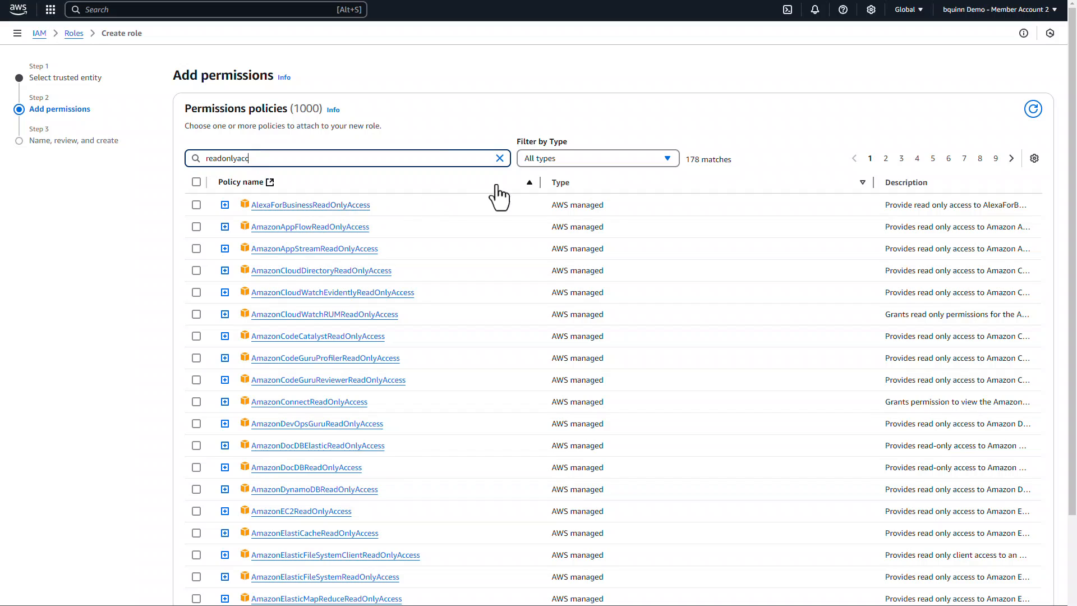
click(529, 183)
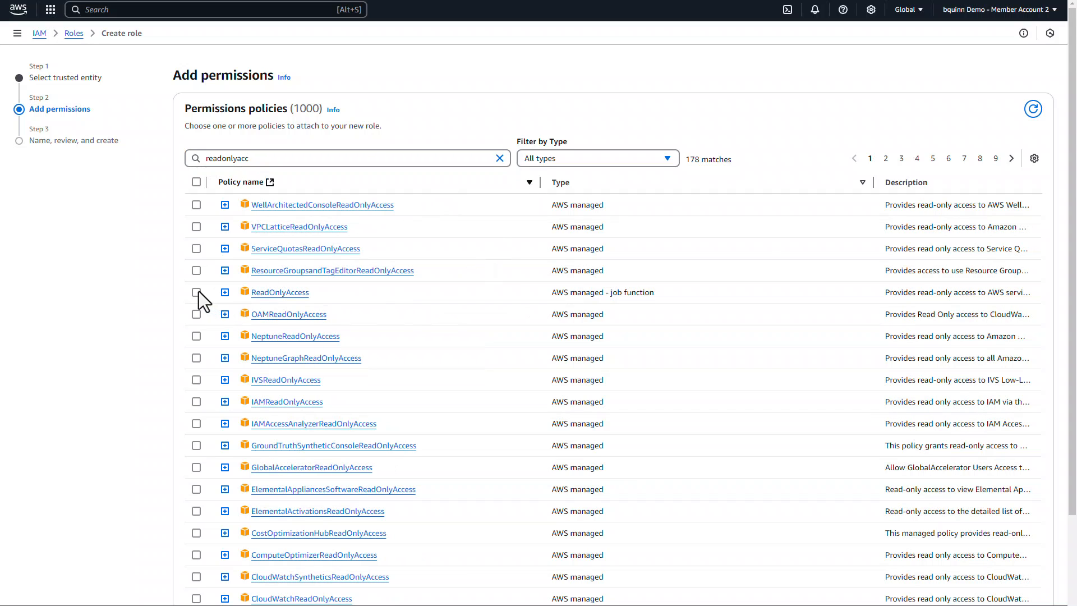
click(197, 292)
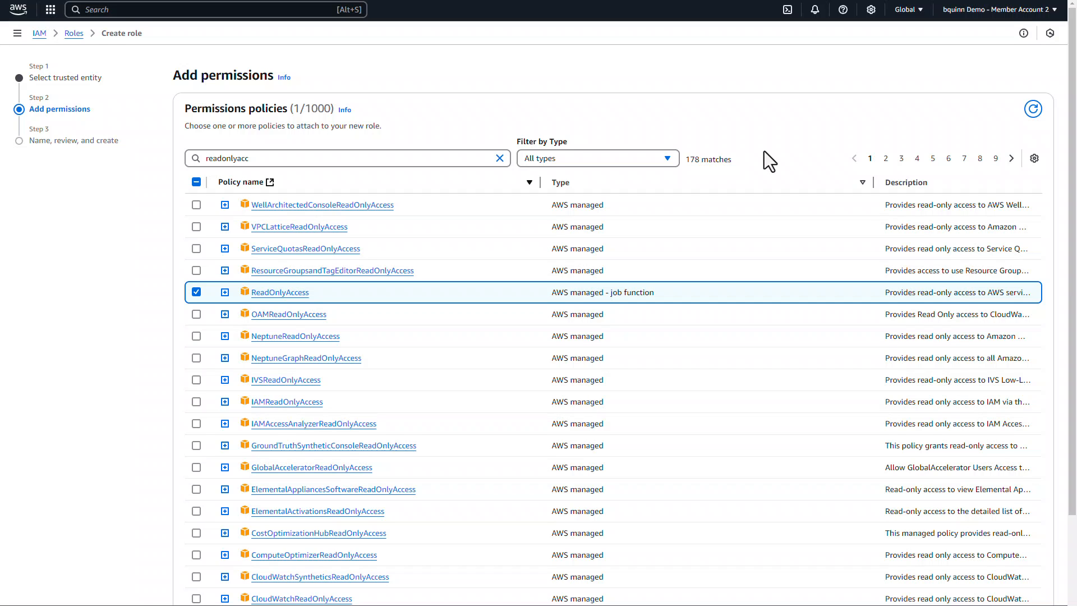
scroll(776, 183, down, 3)
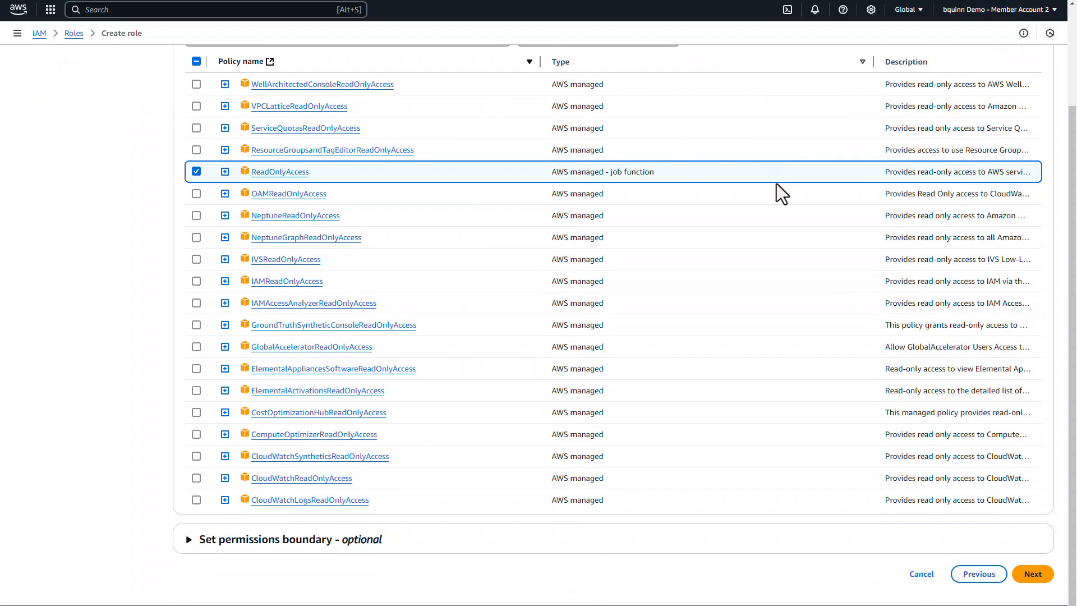
click(1028, 578)
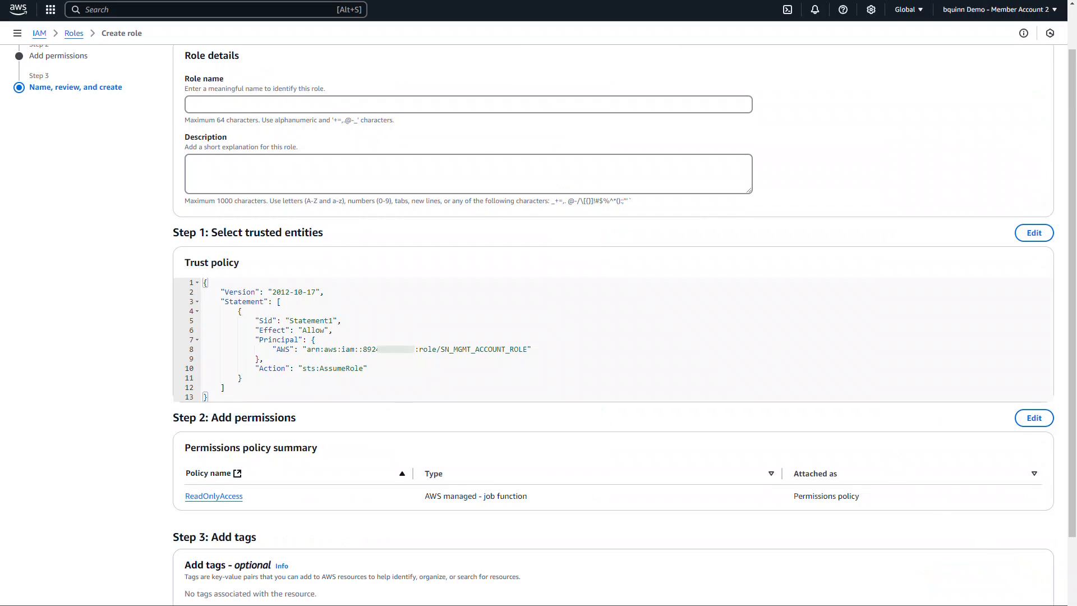
Step: Name the role SN_MEMBER_ACCONT_ROLE and create it
click(224, 106)
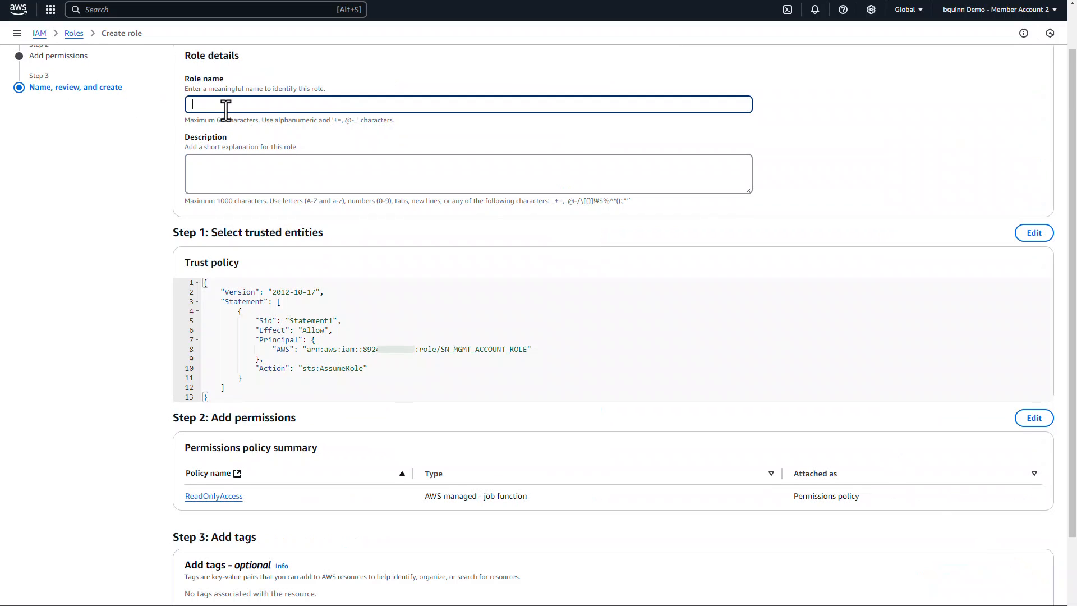
text(SN_MEMBER_ACCONT_ROLE)
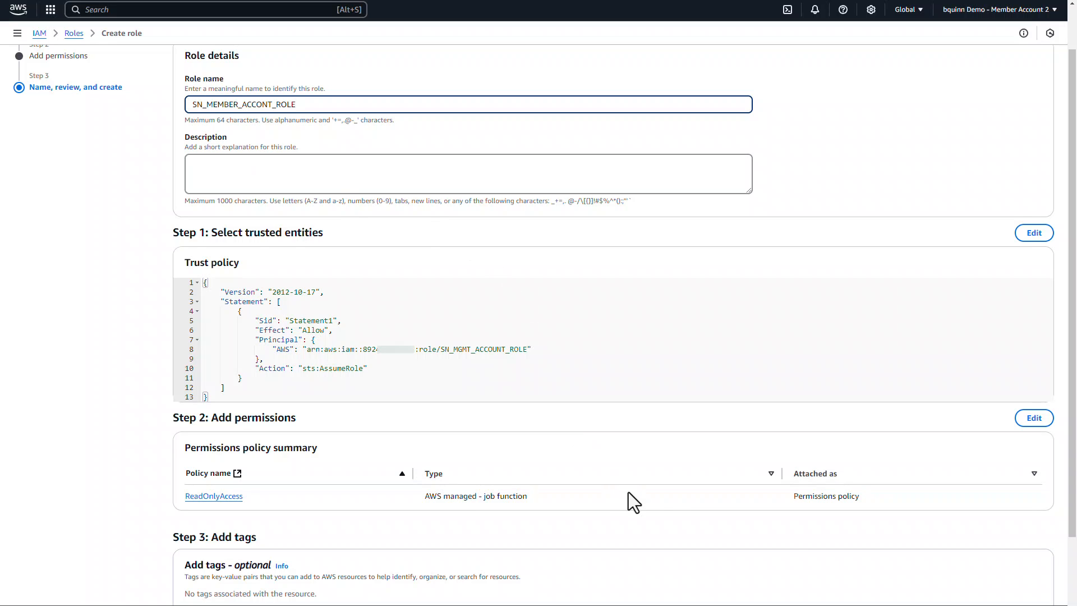
click(1072, 568)
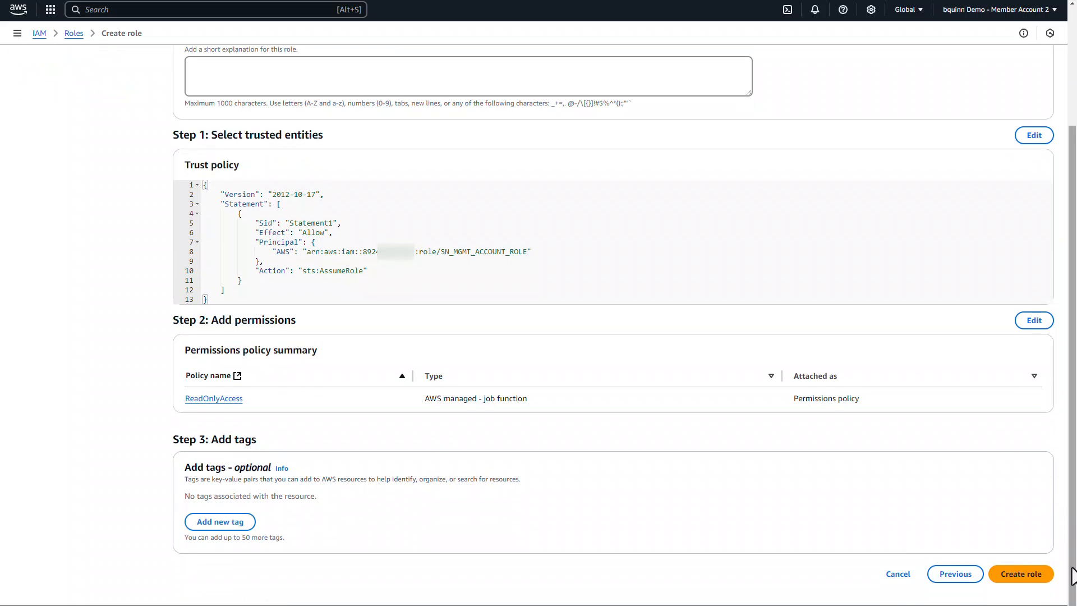
click(1030, 582)
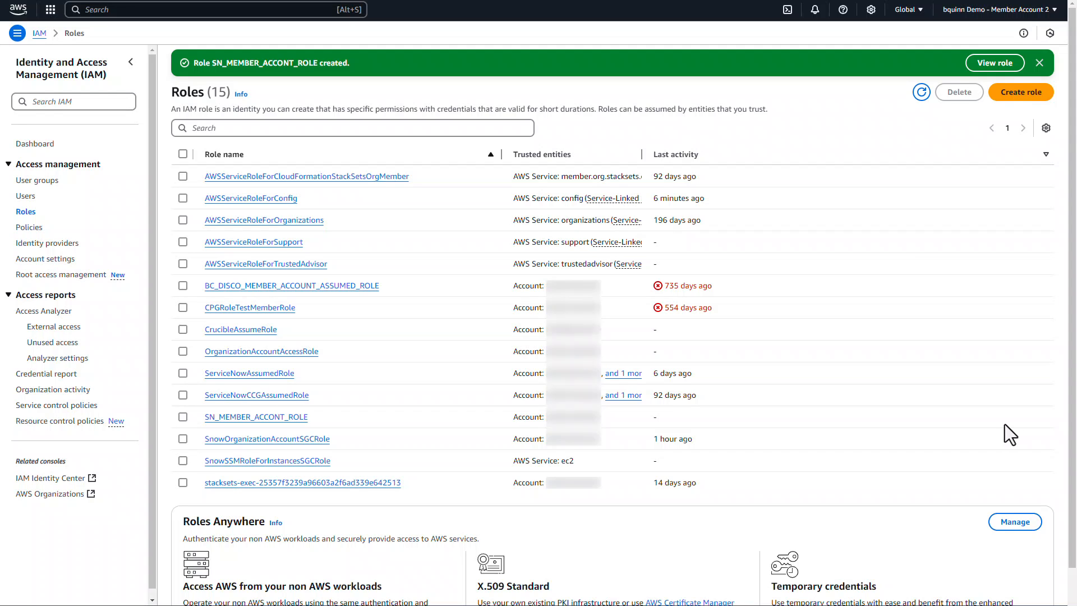
Step: Find SN_MEMBER_ACCONT_ROLE by searching the roles for "mem" and review its trust relationships and permissions
click(308, 127)
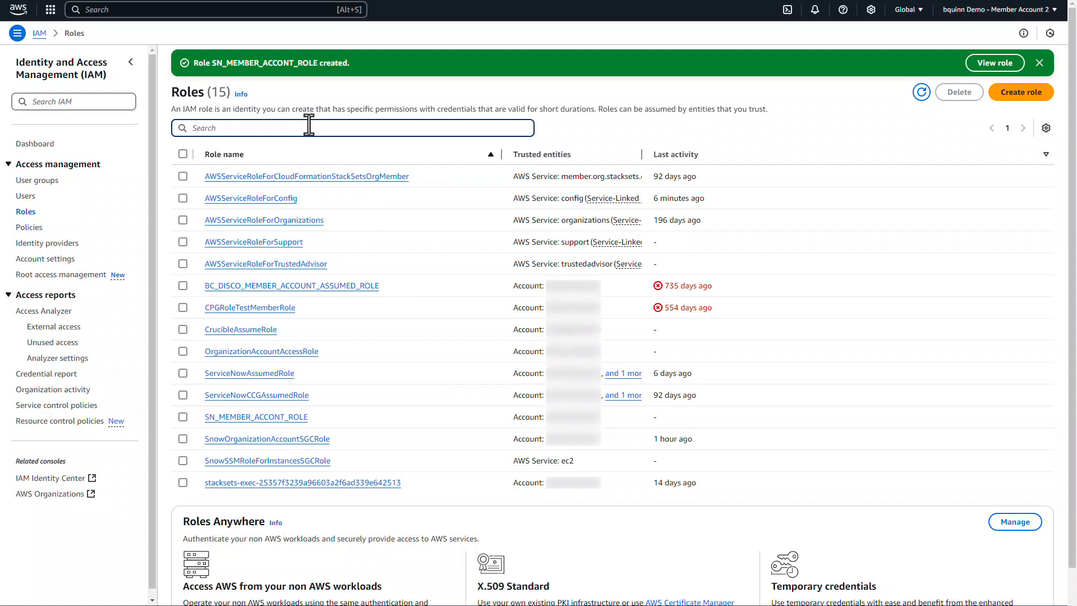
text(mem)
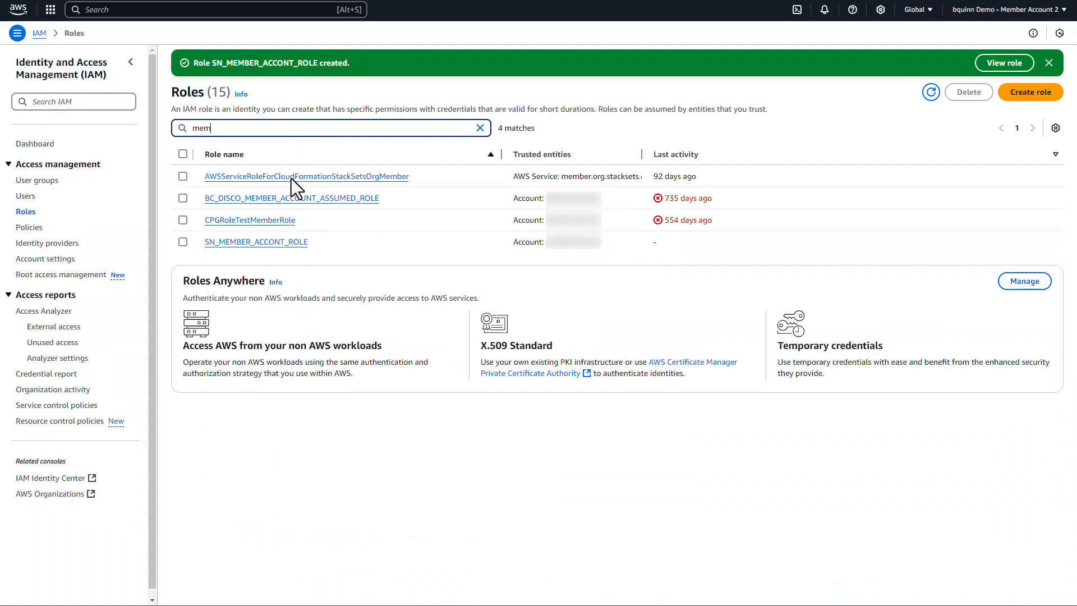
click(266, 243)
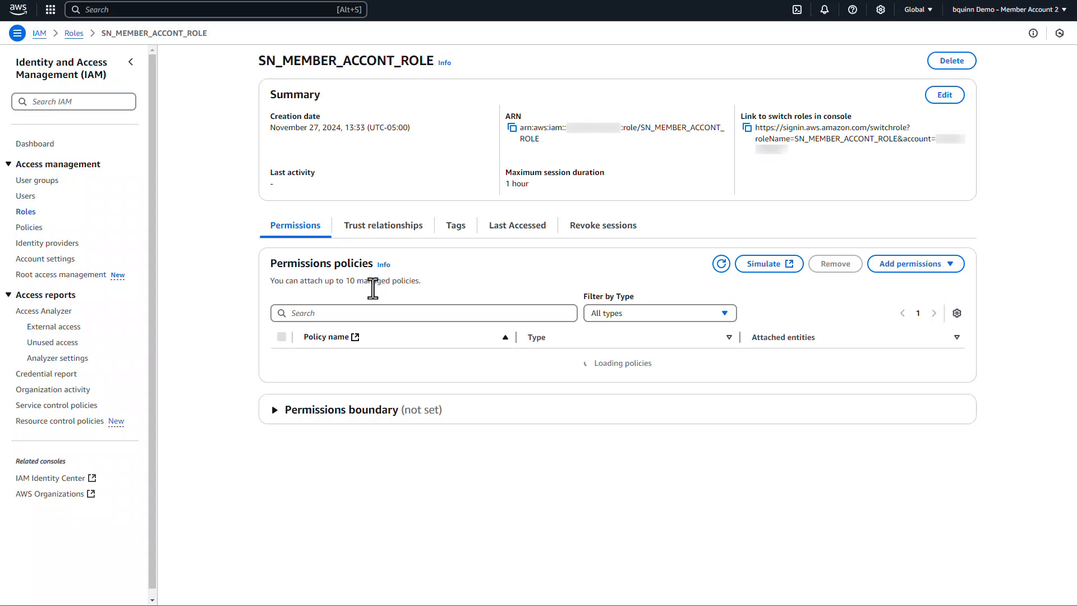
click(380, 225)
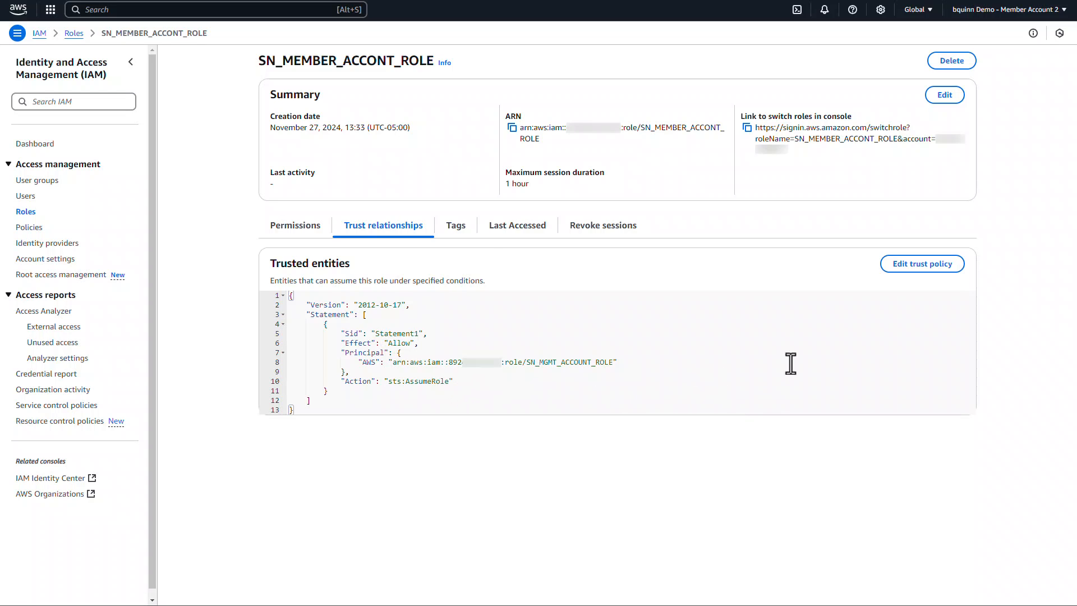
click(291, 226)
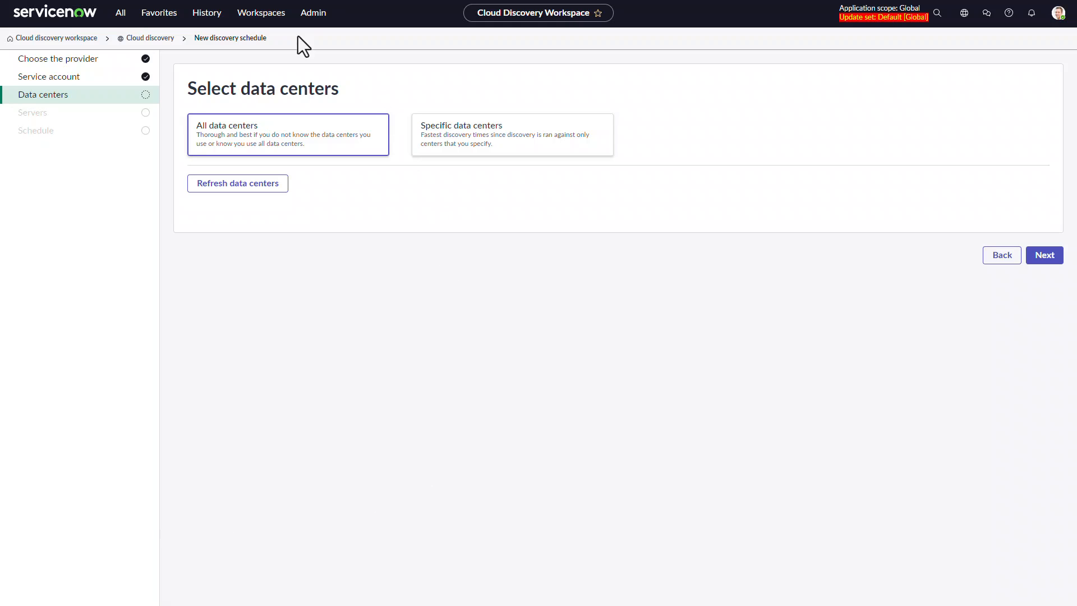
Step: Switch to ServiceNow and start a Cloud Service Account AWS Org Assume Role Params record with access role name arn:aws:iam::*:role/SN_MEMBER_ACCONT_ROLE
click(118, 14)
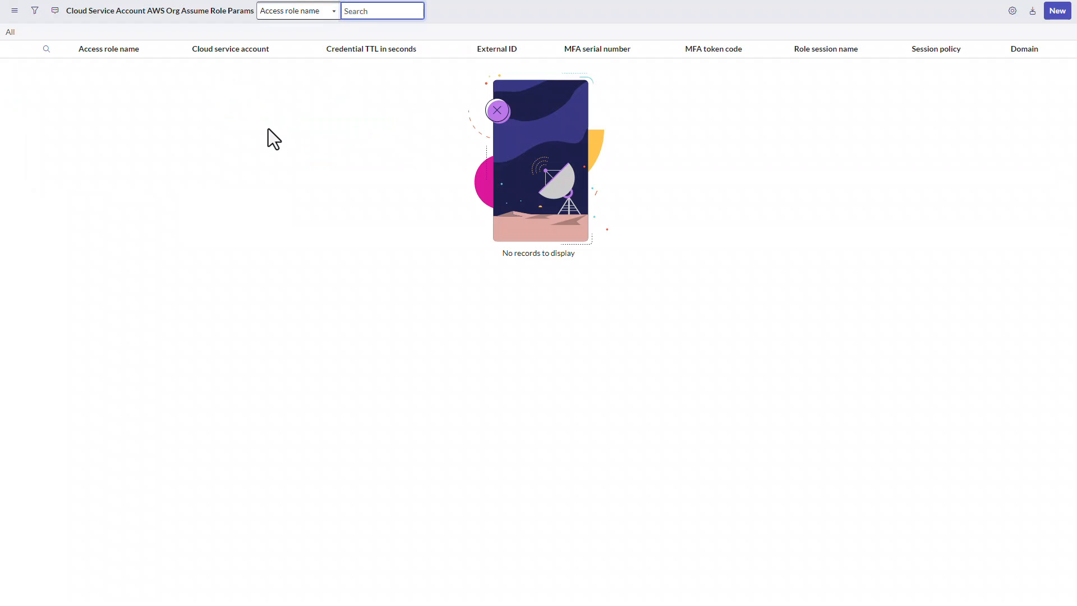
click(1056, 12)
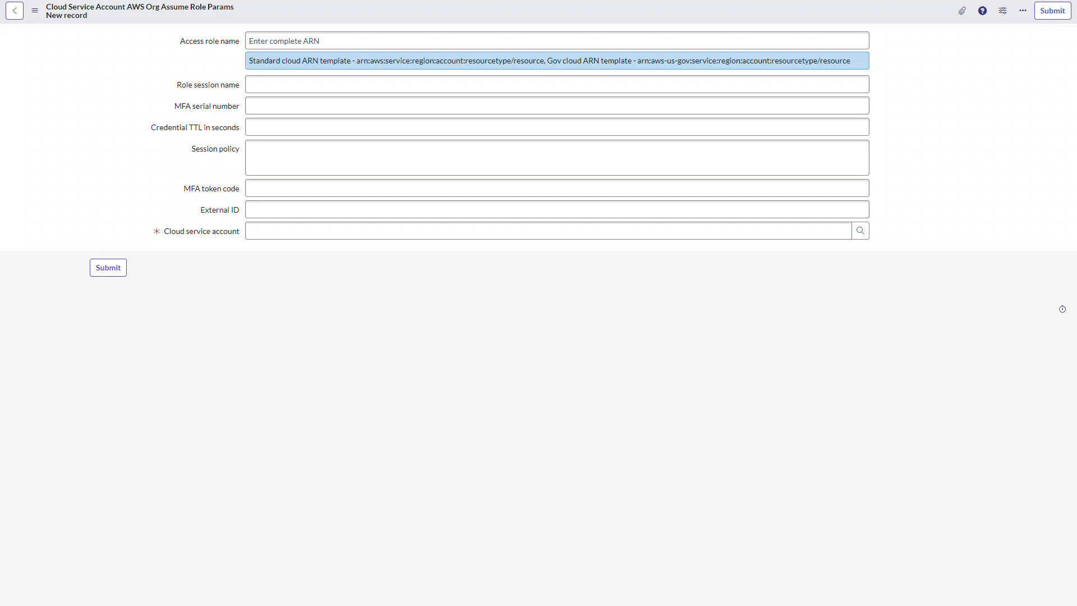
click(324, 37)
text(ar)
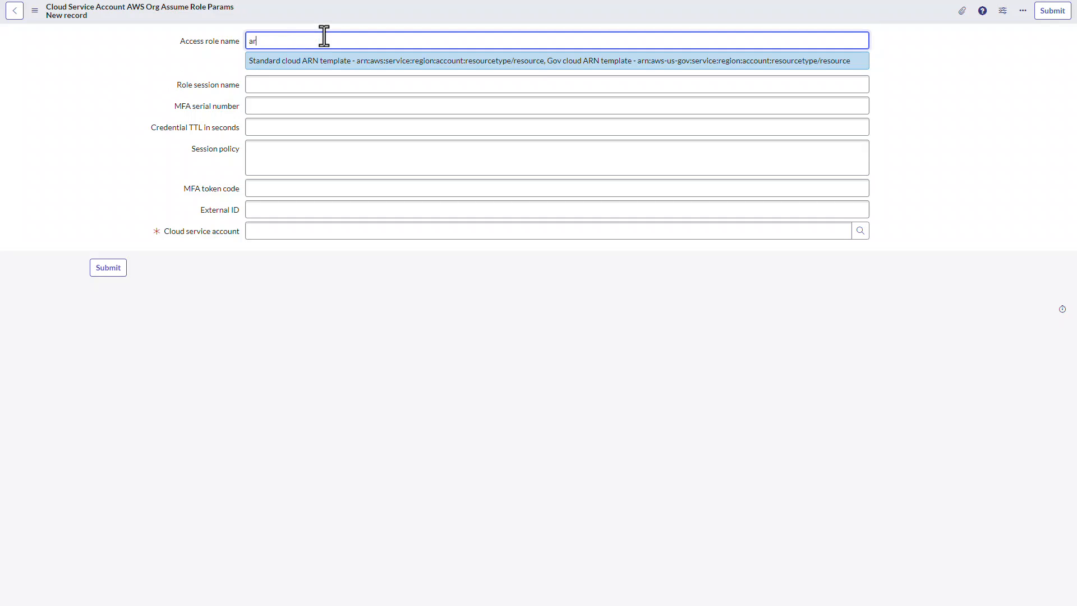
text(n:aws:iam::*:role/)
click(335, 41)
text(SN_MEMBER_ACCONT_ROLE)
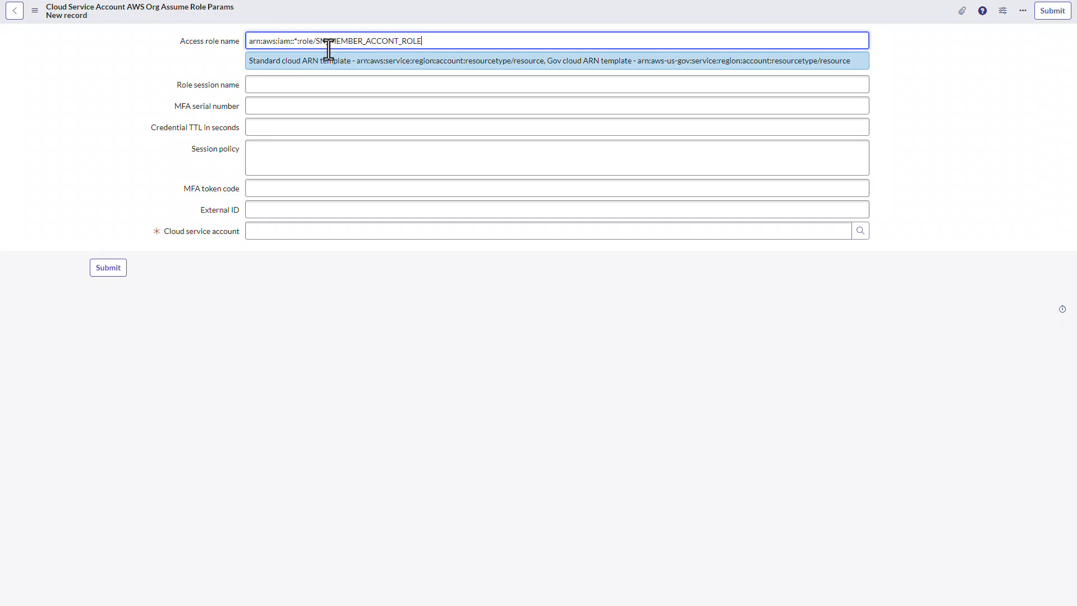
Step: Set the record's cloud service account to the demo Management Account from the lookup list
click(264, 232)
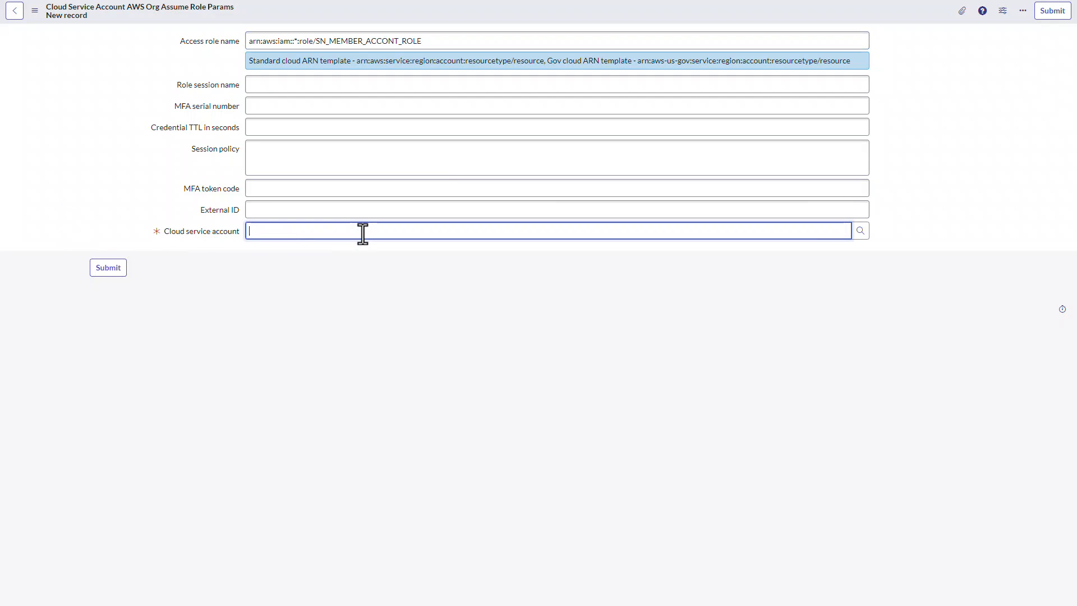
click(861, 232)
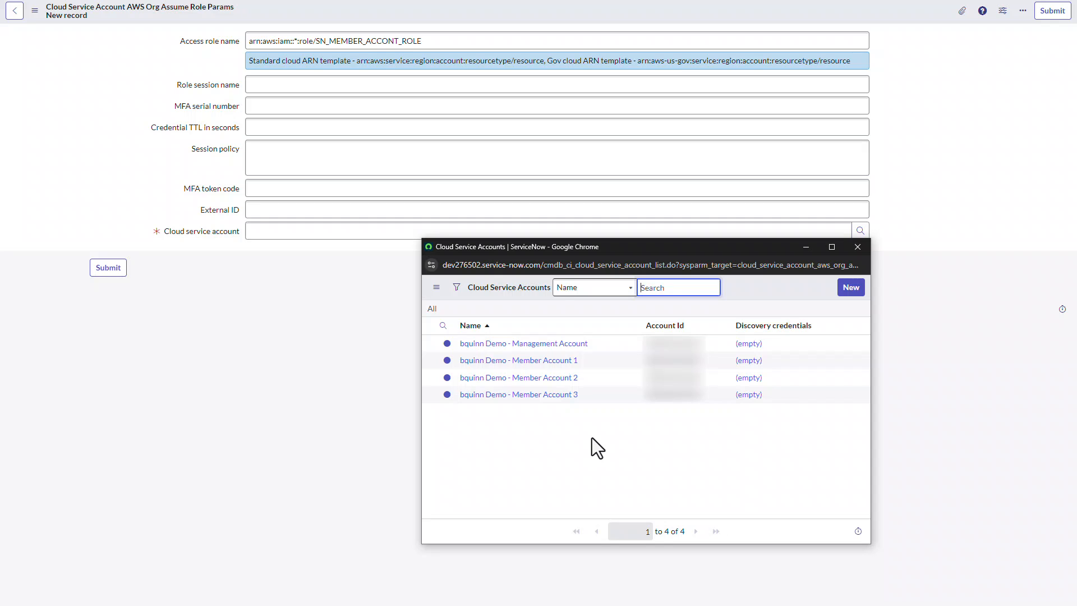
click(581, 344)
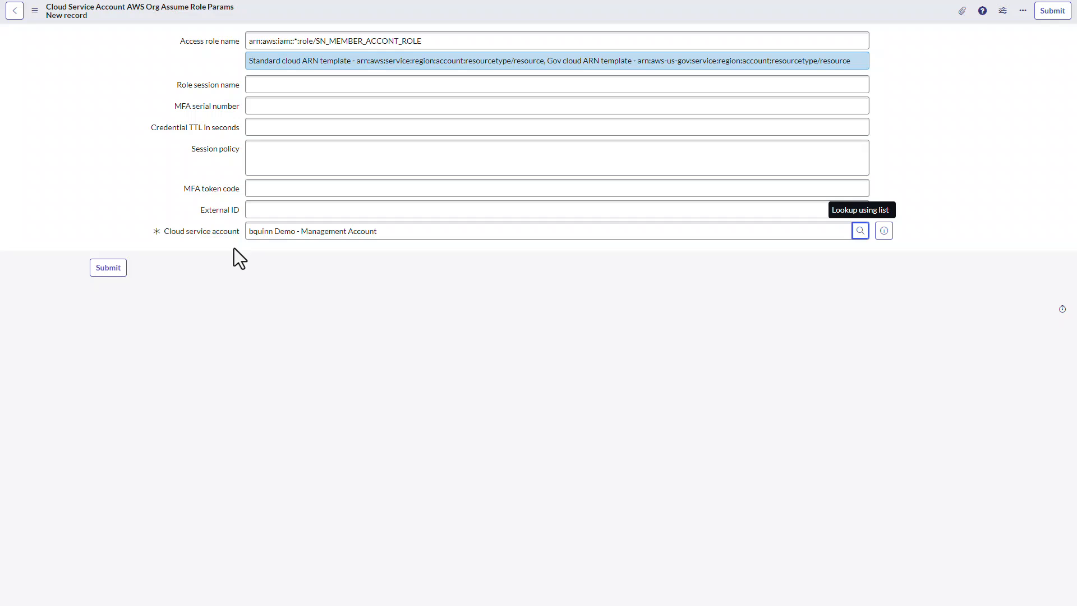
Step: Submit the assume role parameters record and refresh the data centers in the new discovery schedule
click(111, 268)
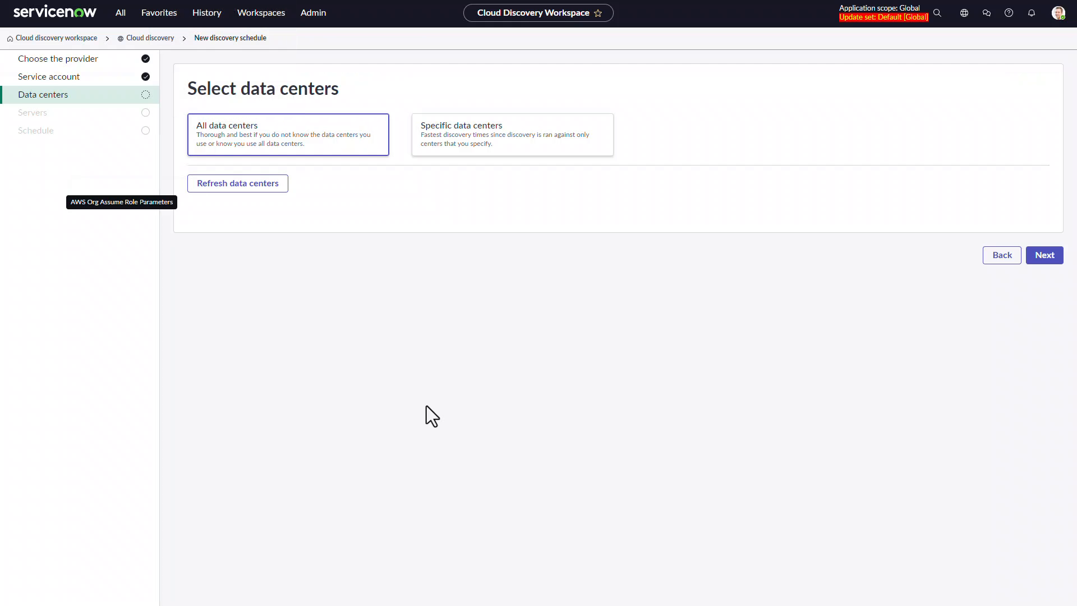
click(259, 189)
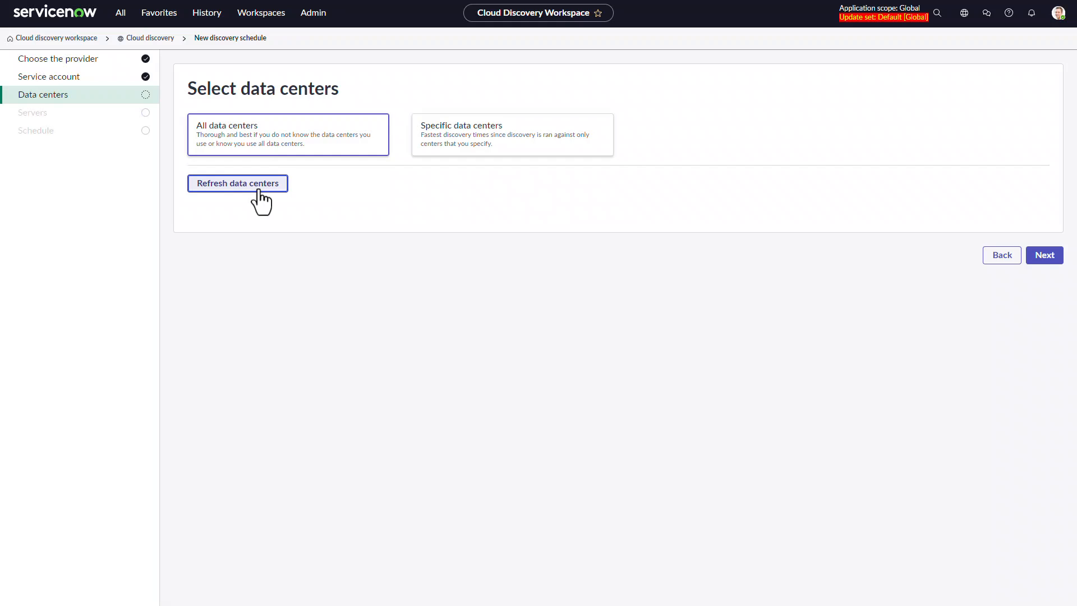
Step: Find the Discovery Status list by filtering the navigator for "discovery" and open the newest Refresh Datacenters entry
click(125, 22)
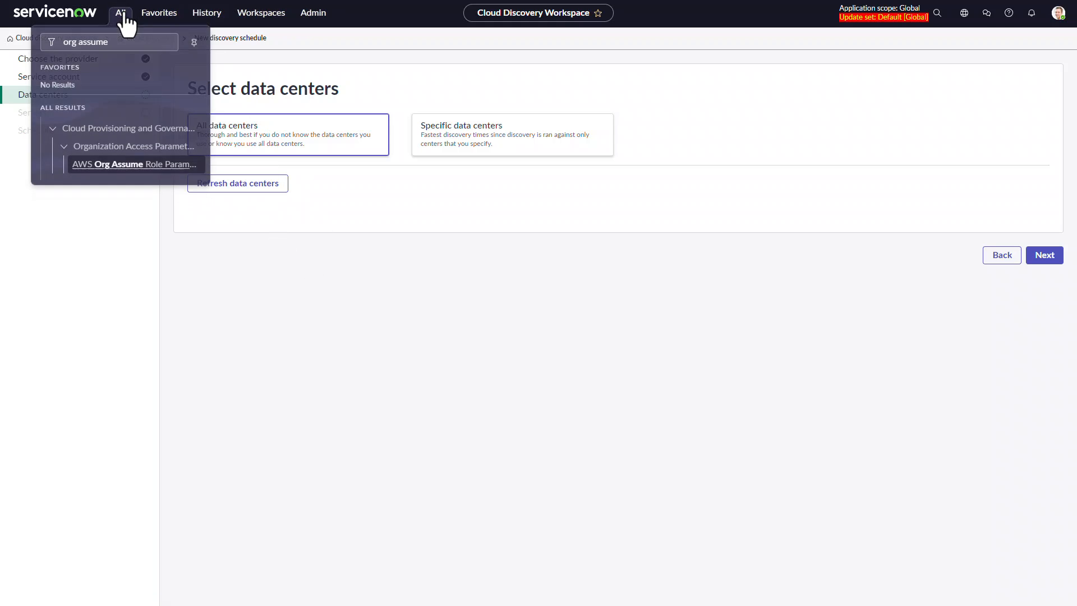
double_click(130, 43)
key(ctrl+a)
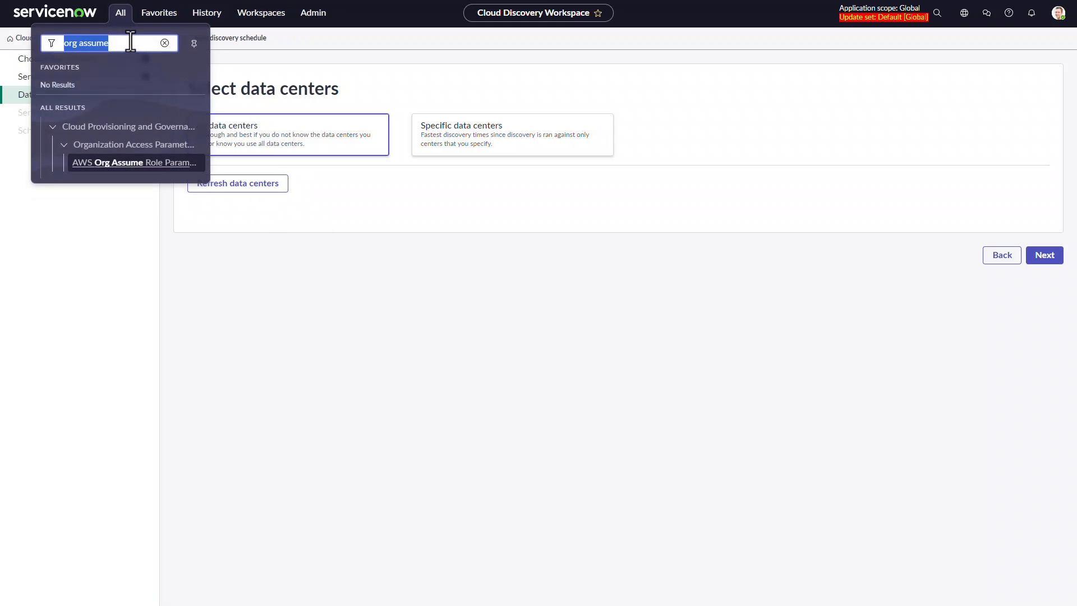
key(BackSpace)
text(discovery)
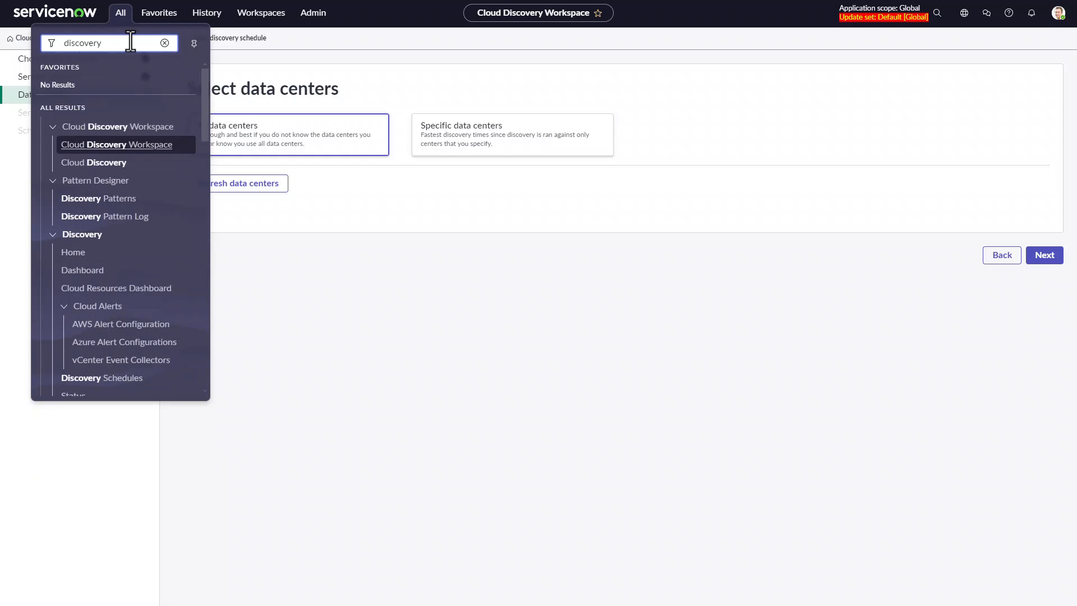
scroll(73, 398, down, 1)
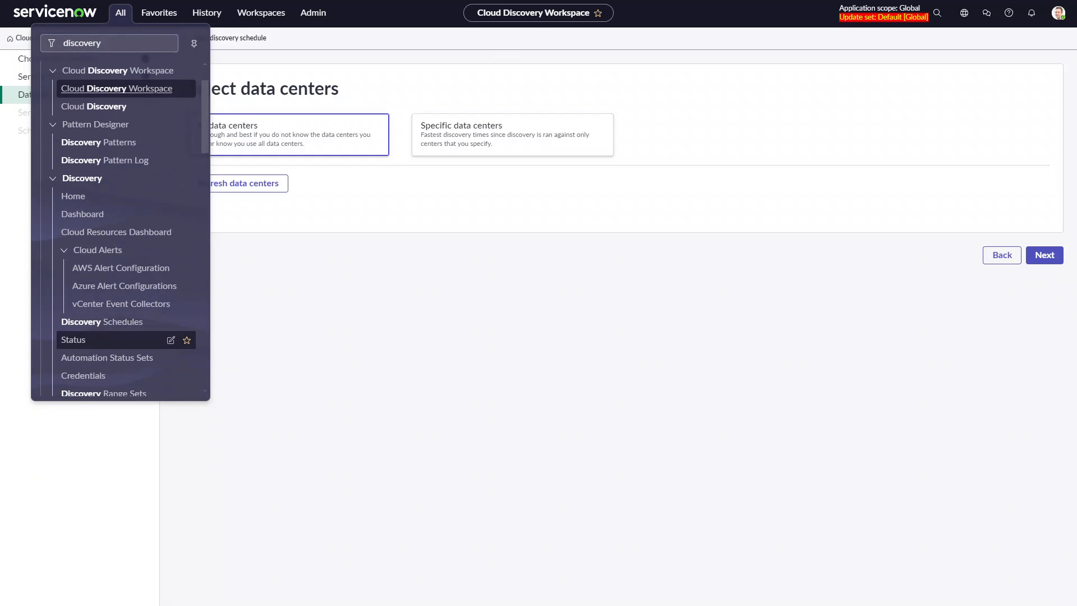
click(112, 340)
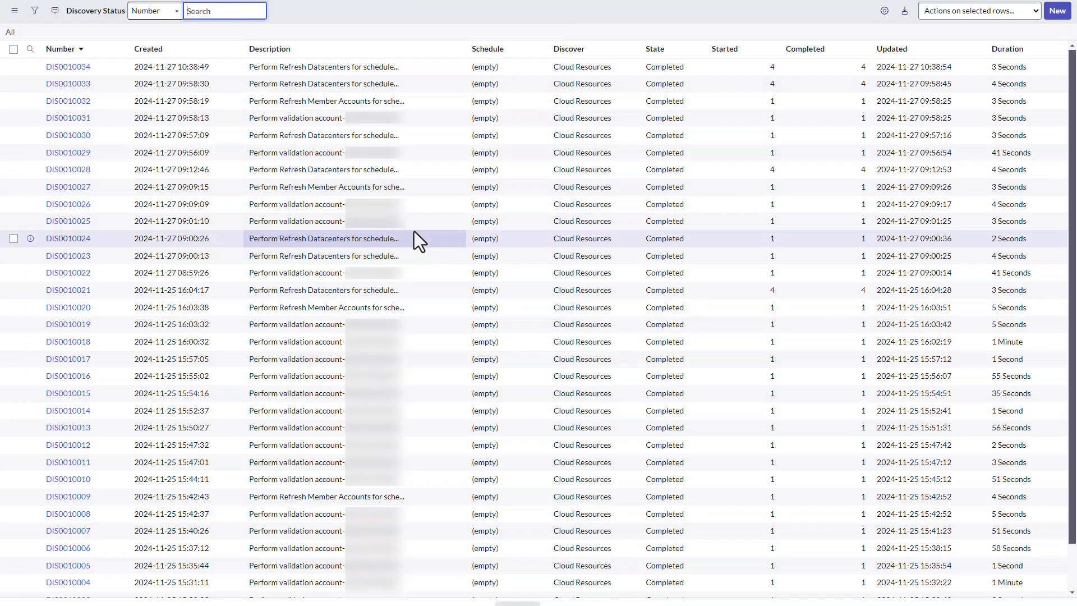
click(74, 71)
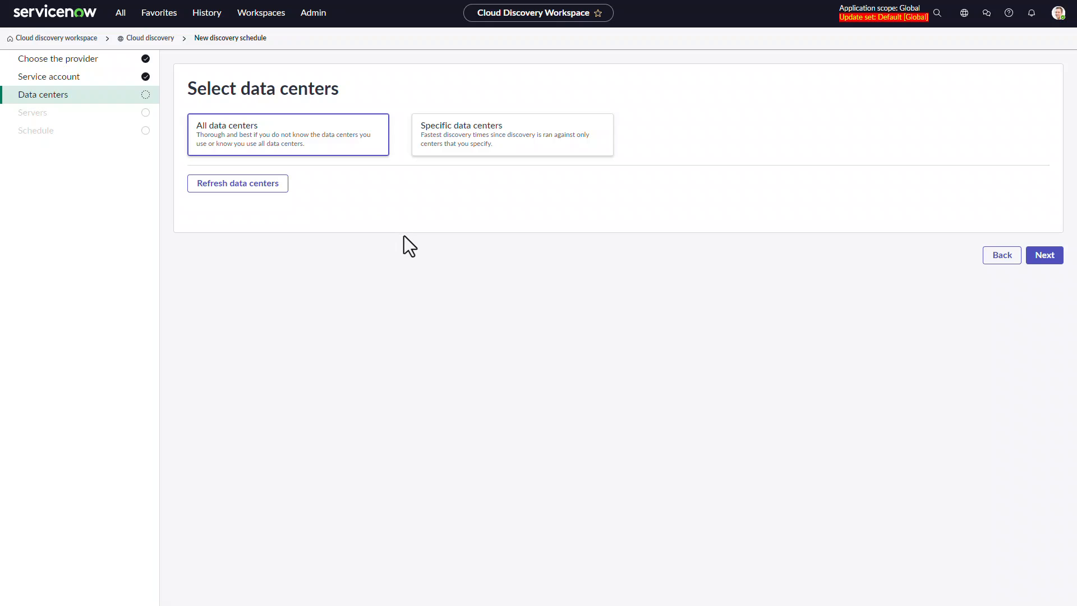
Step: Continue the discovery schedule with all data centers and turn off virtual machine discovery
click(1048, 256)
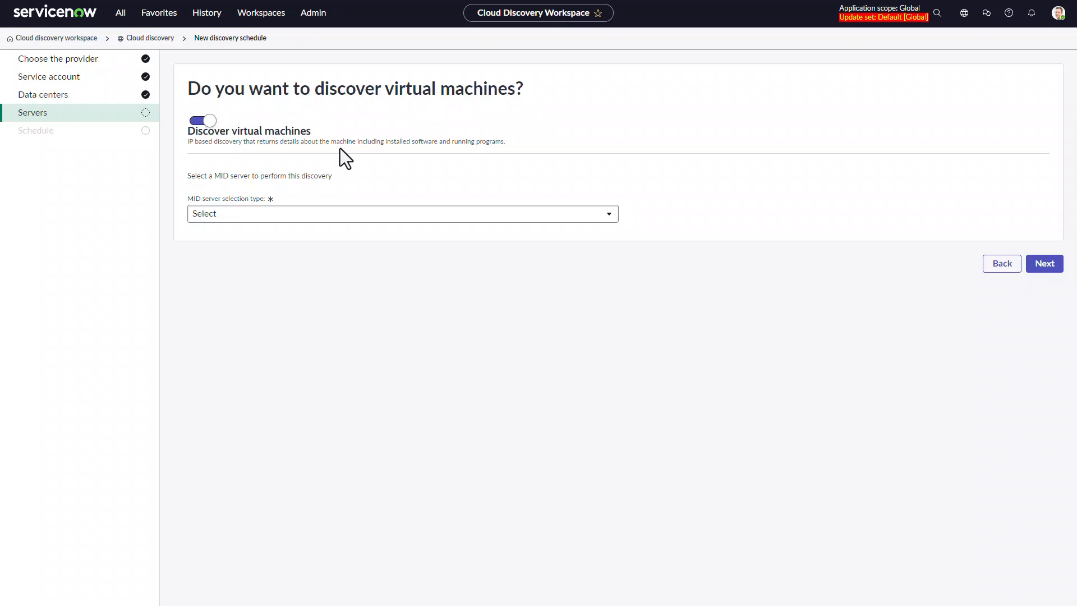
click(194, 122)
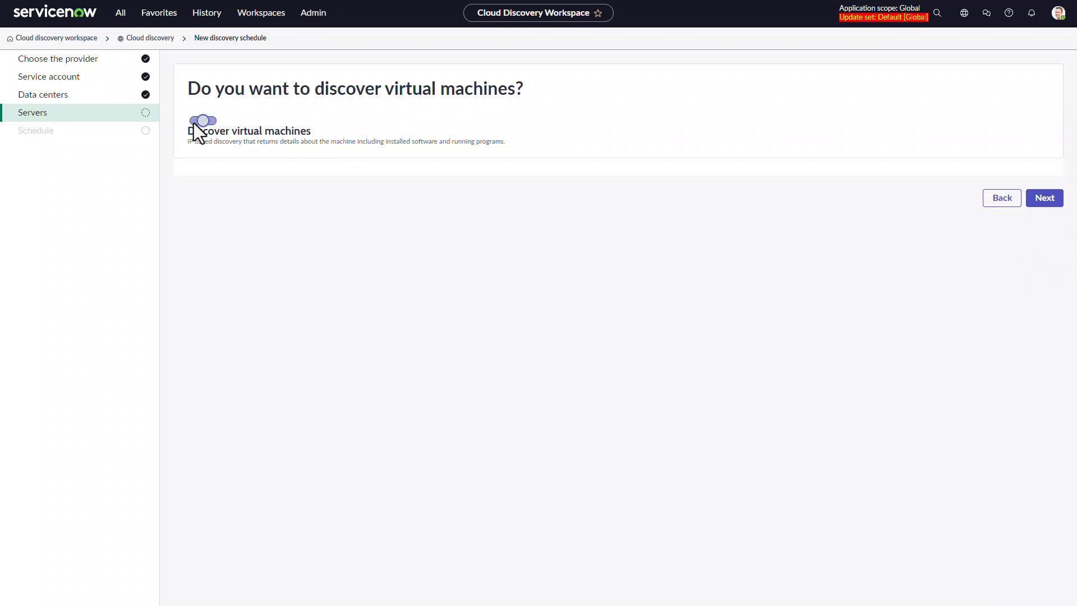
click(1037, 201)
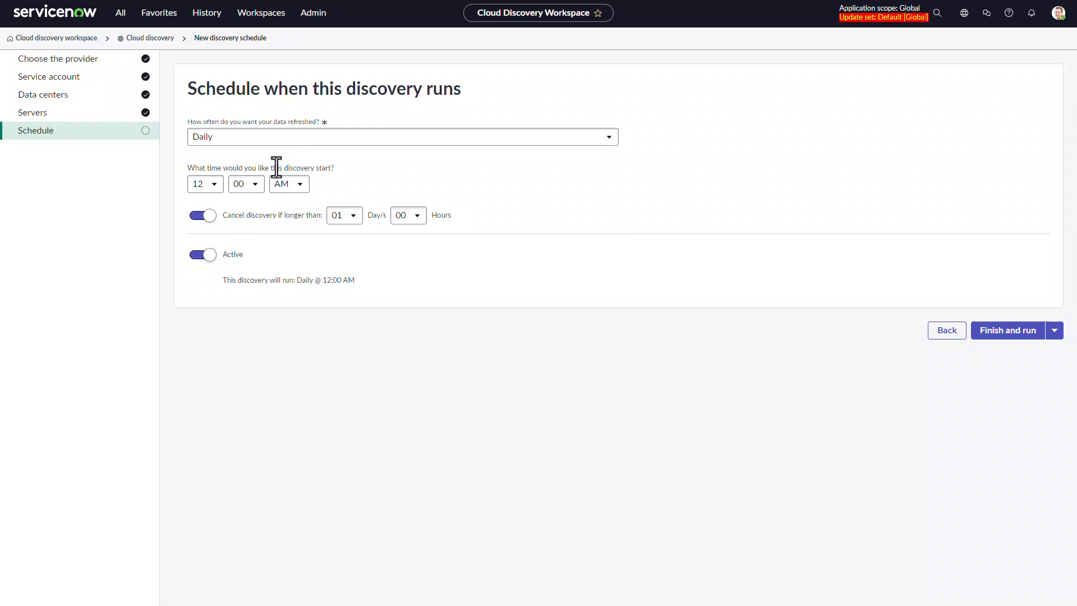
Step: Set the daily discovery start time to 03:00 AM, then finish and run the schedule
click(209, 185)
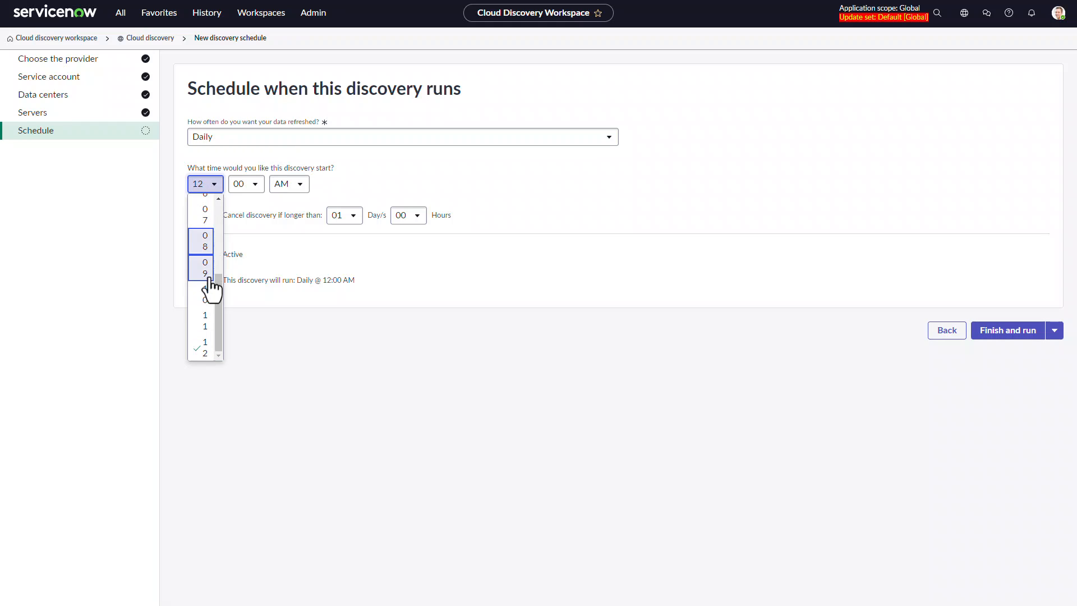
scroll(208, 289, up, 3)
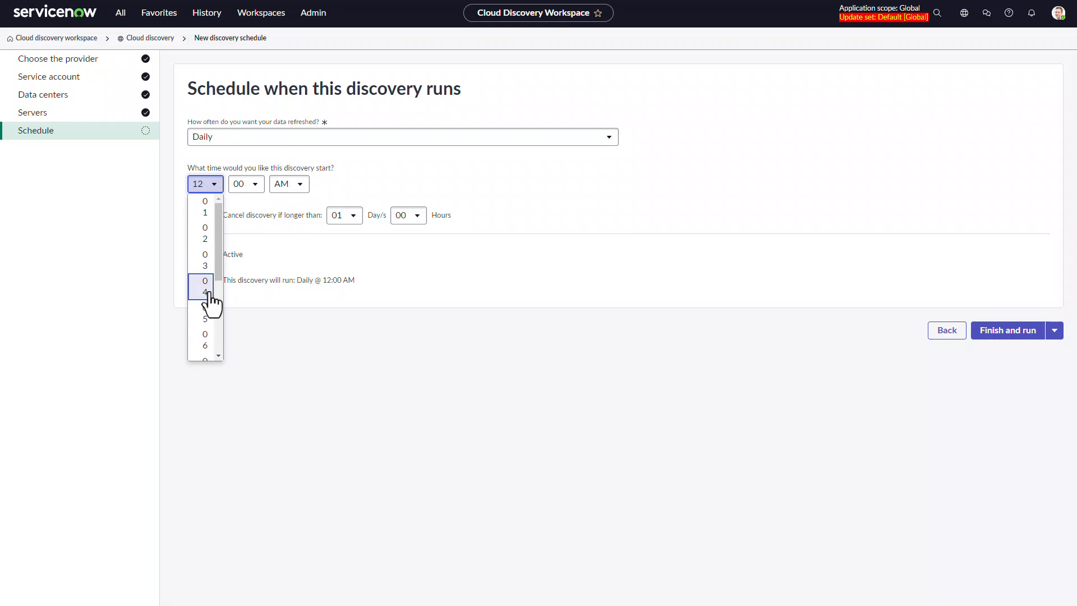
click(205, 261)
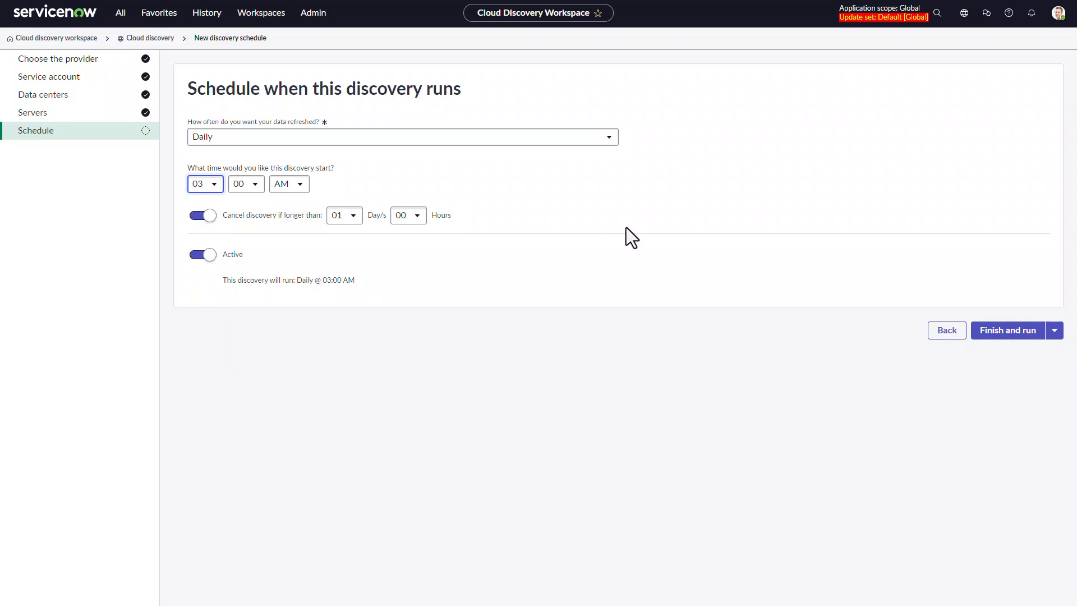
click(1000, 336)
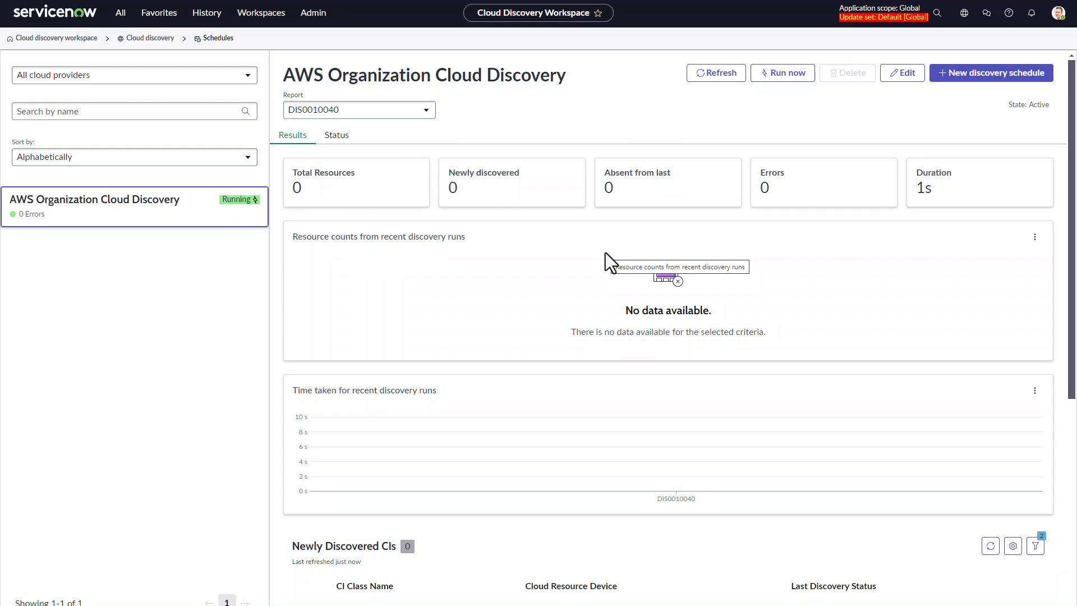
Step: Open the AWS Organization Cloud Discovery run from the Discovery Status list and reload its form
click(117, 17)
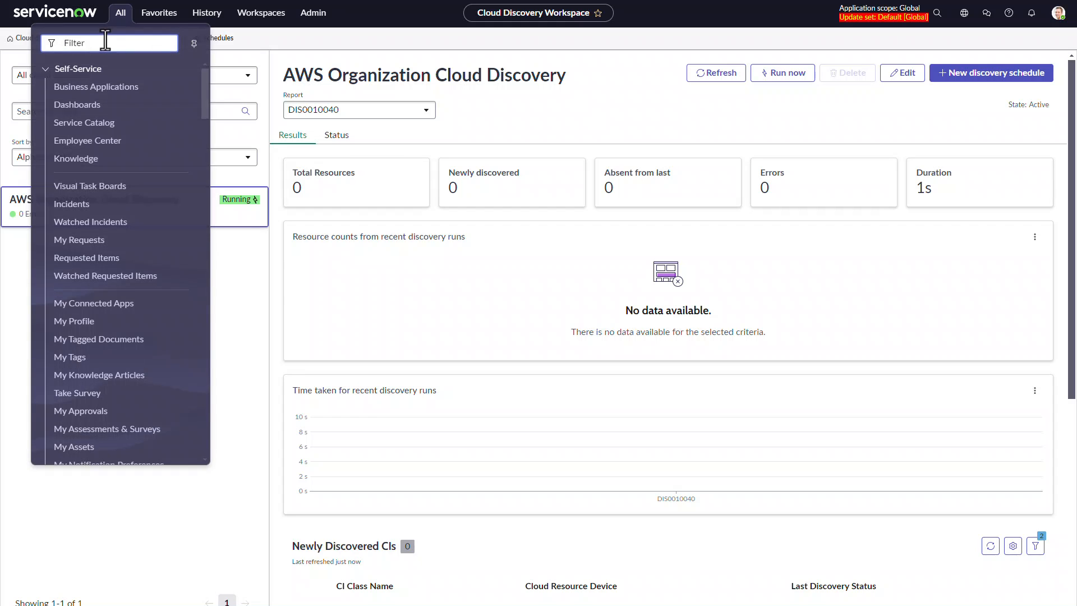
text(discovery)
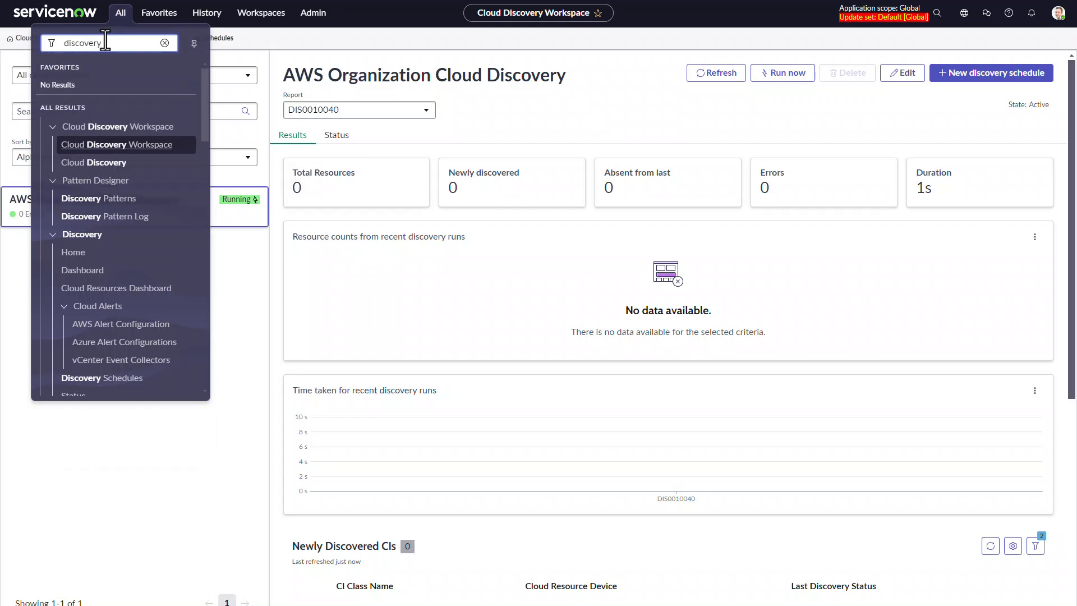
scroll(97, 207, down, 1)
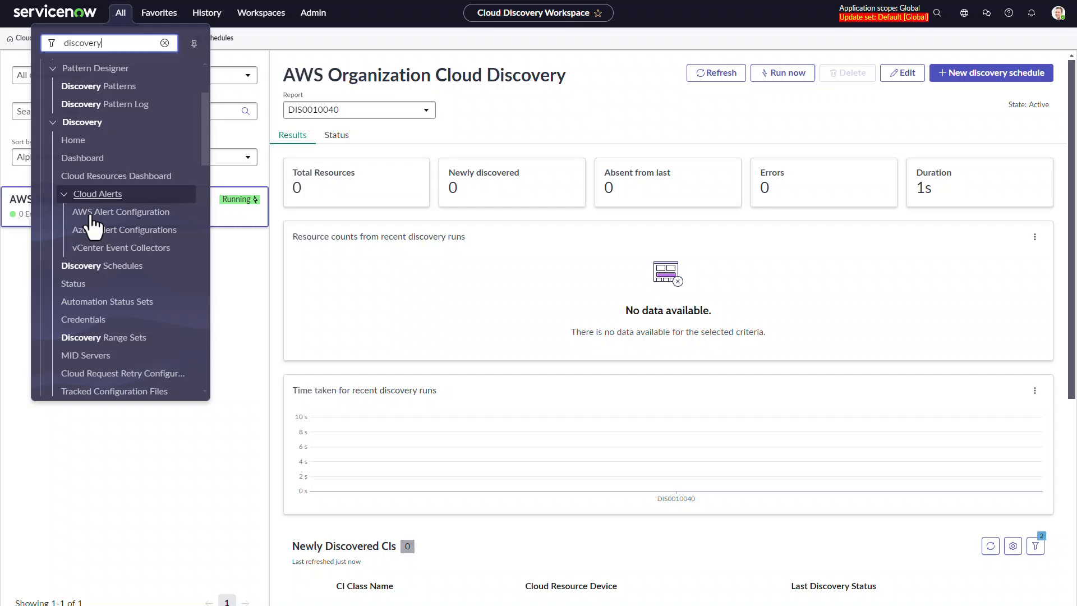
click(72, 285)
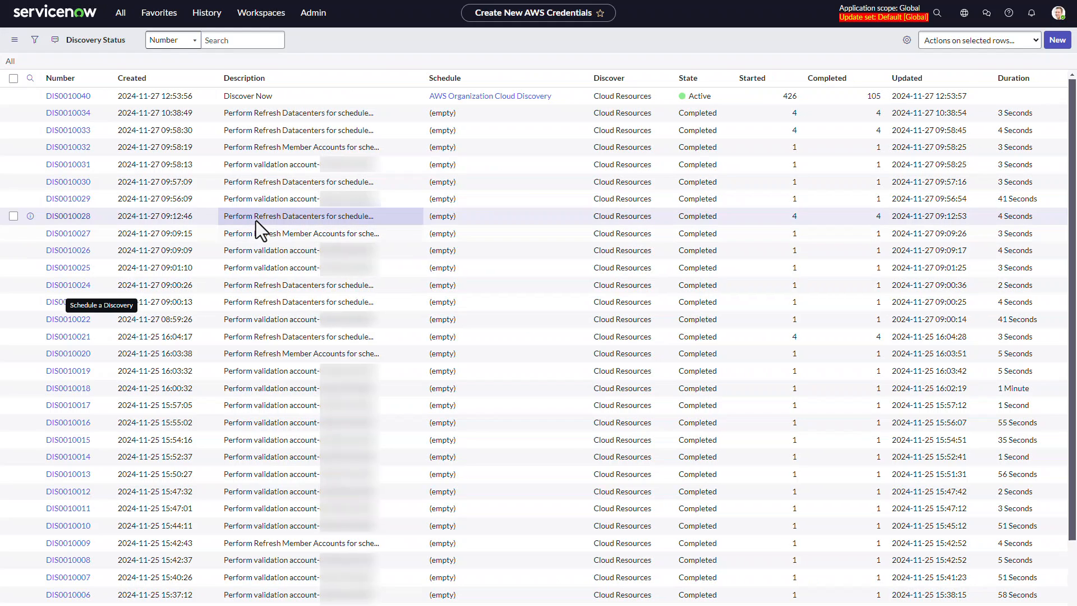
click(77, 94)
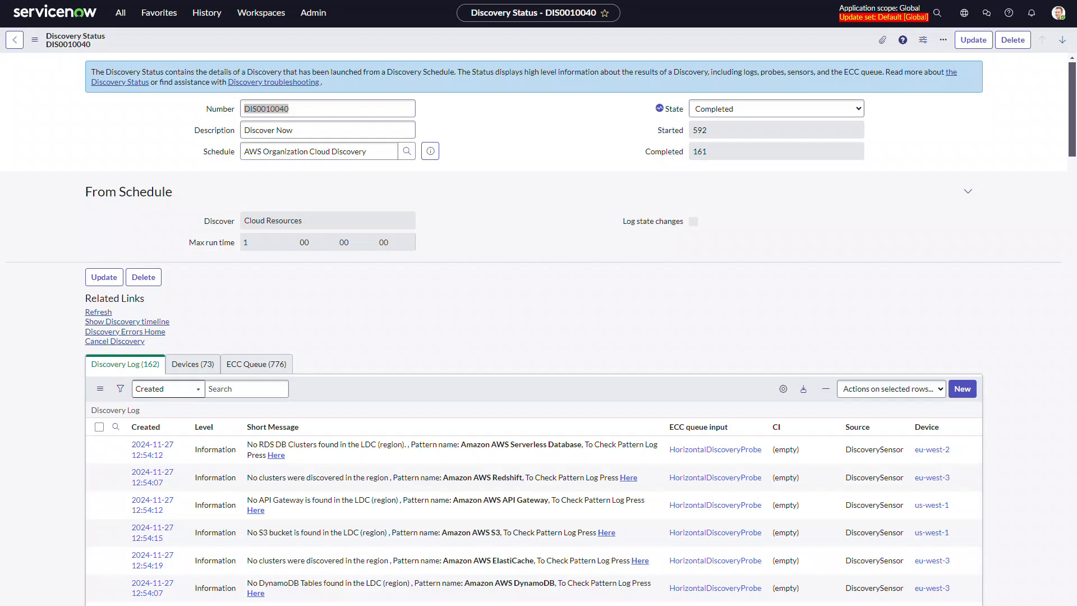
click(34, 40)
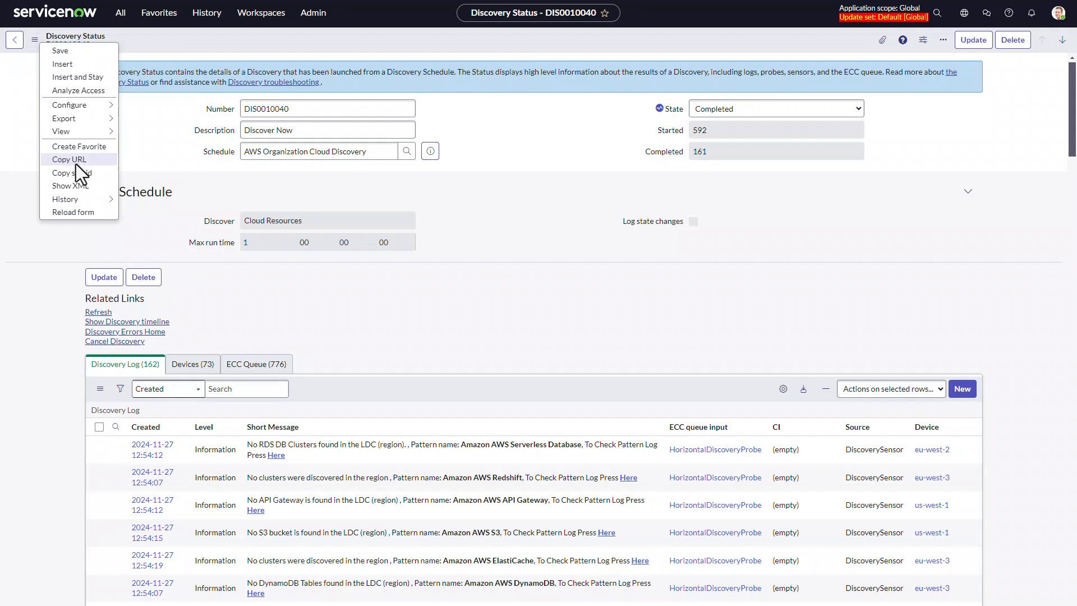
click(78, 212)
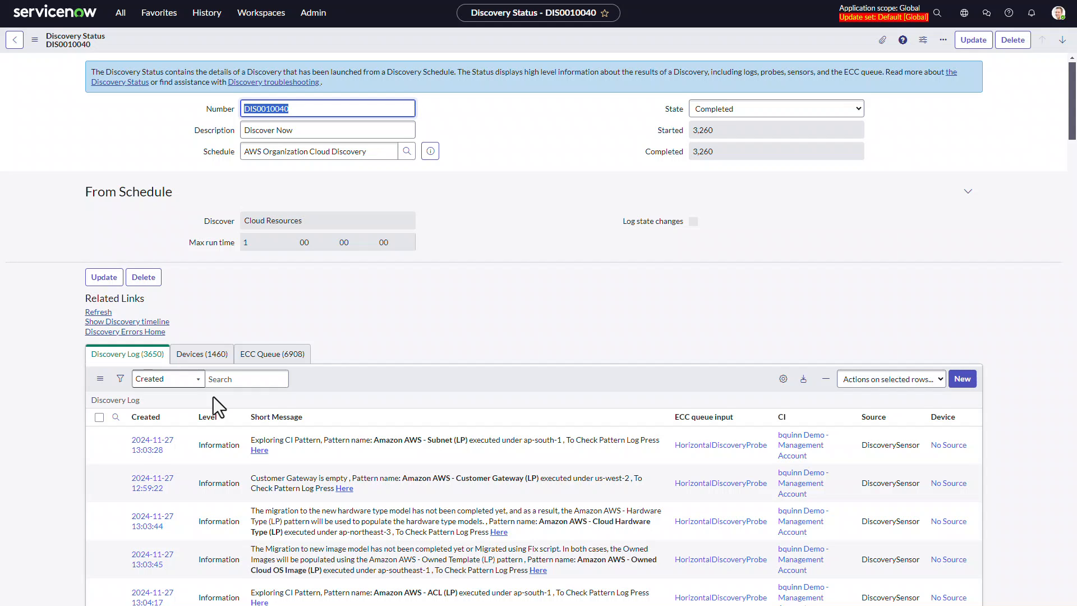
Step: Filter the Discovery Log to short messages matching *sub account
scroll(213, 396, down, 2)
click(115, 305)
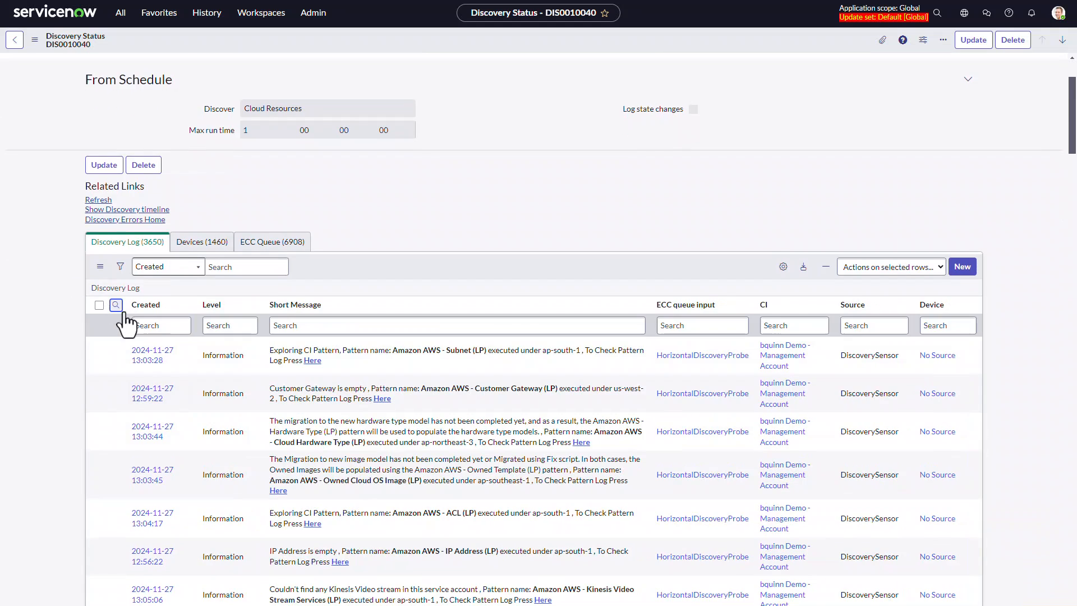
click(288, 325)
text(*sub account)
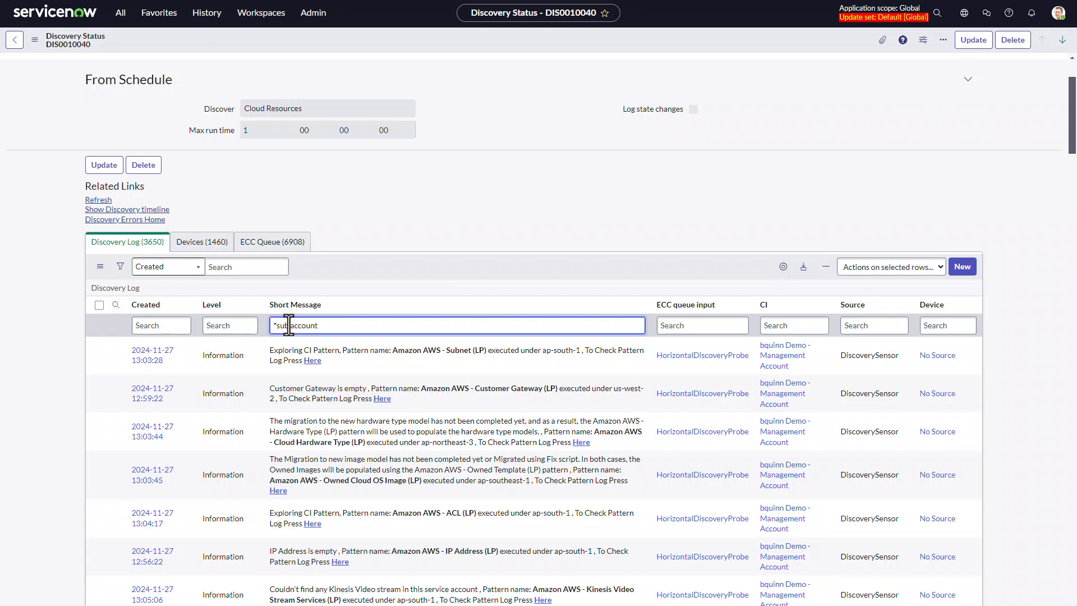
key(Return)
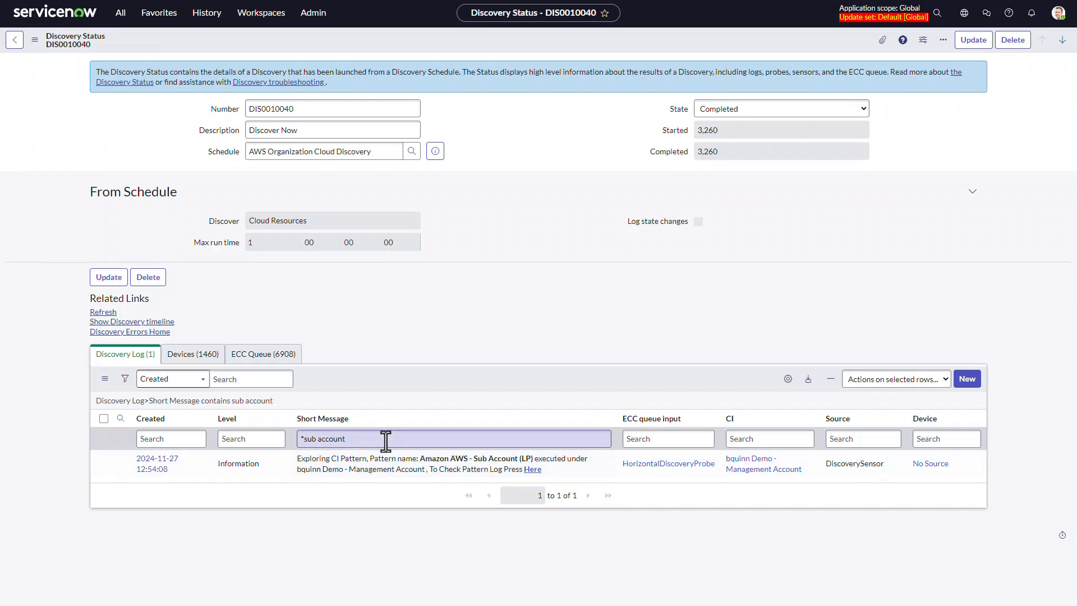
Step: Change the Discovery Log short message filter to *datacenter discovery
drag(387, 440, 303, 432)
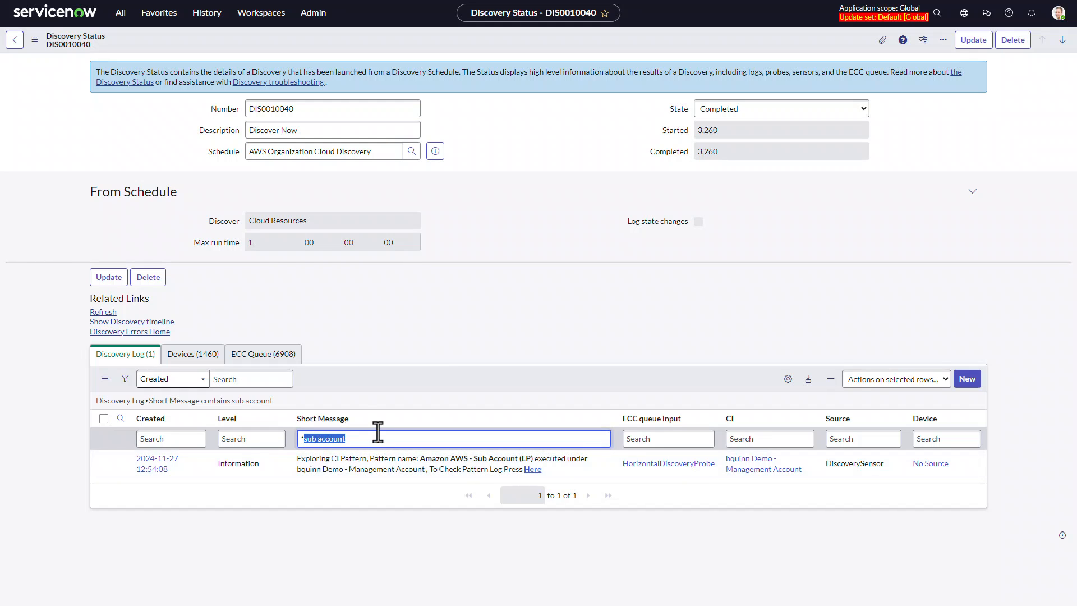
text(datacenter discovery)
key(Return)
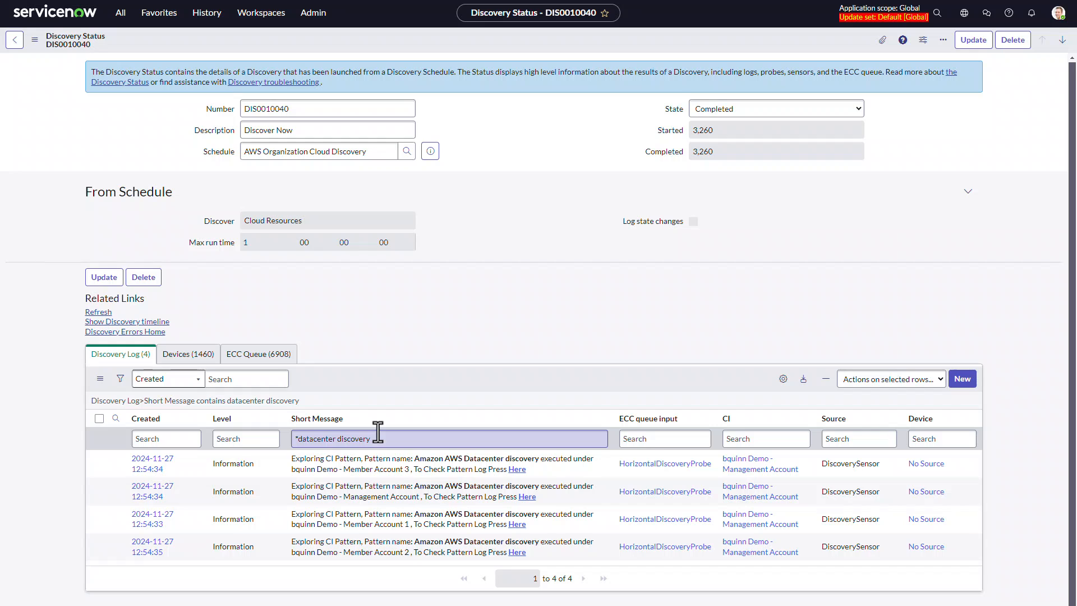
Step: Change the Discovery Log short message filter to *LP and look through the pattern entries
drag(376, 436, 299, 438)
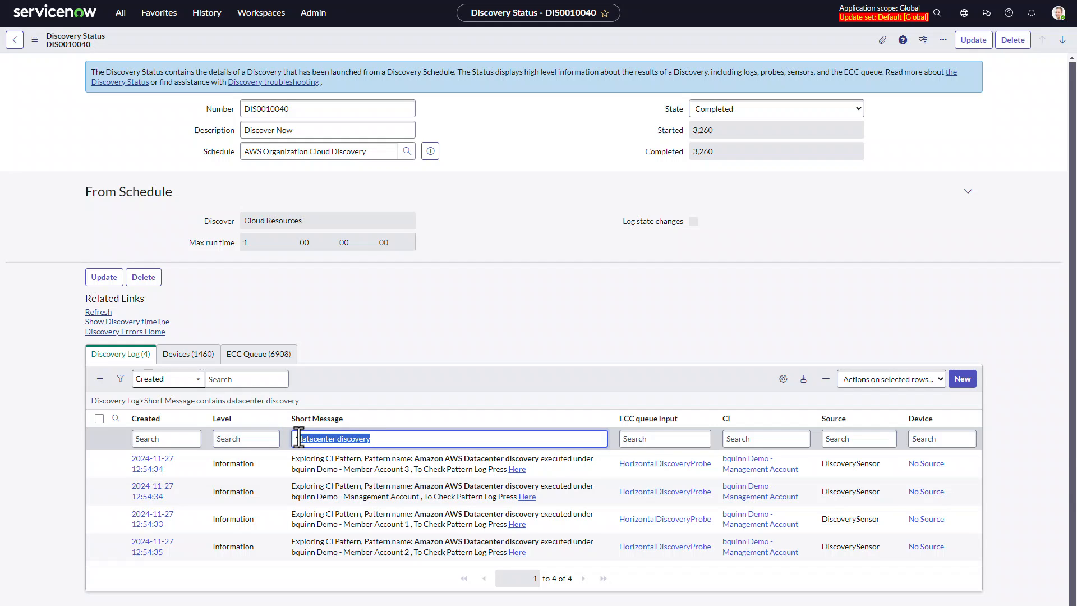
text(P)
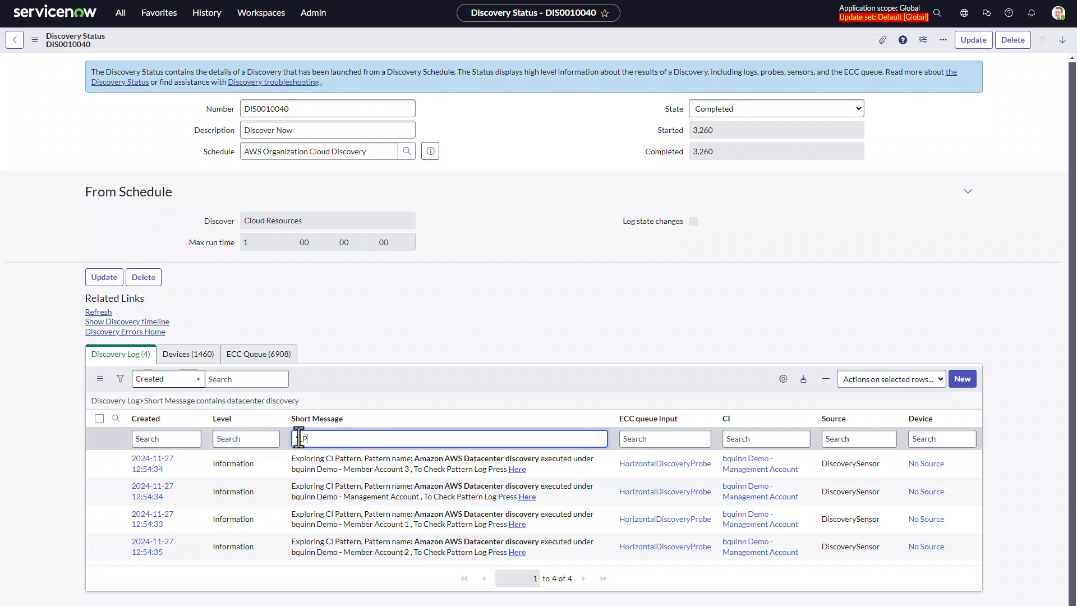
key(Return)
scroll(411, 358, down, 2)
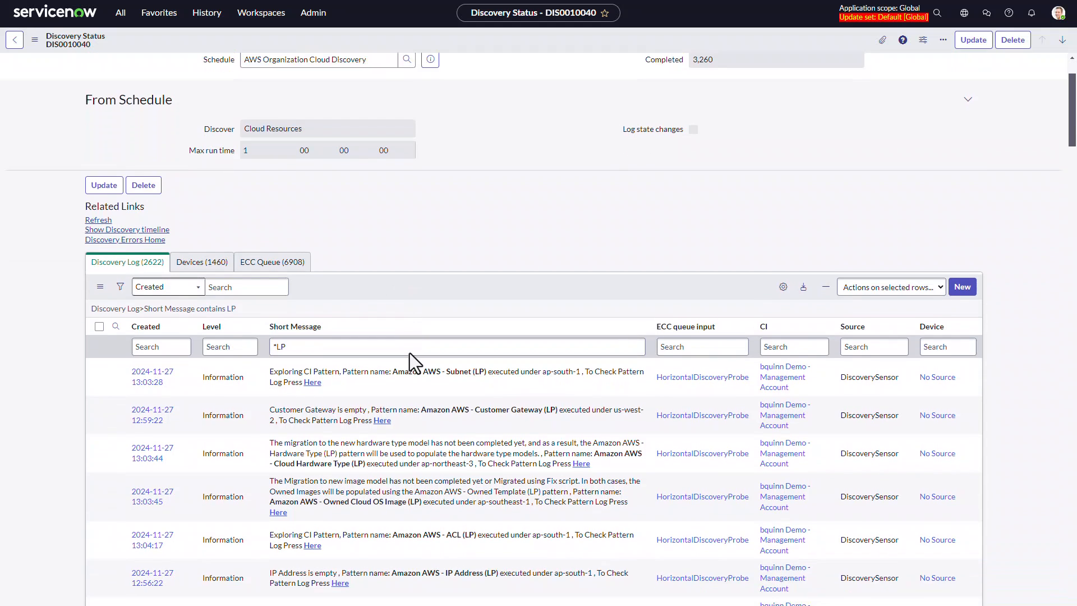
scroll(413, 362, down, 3)
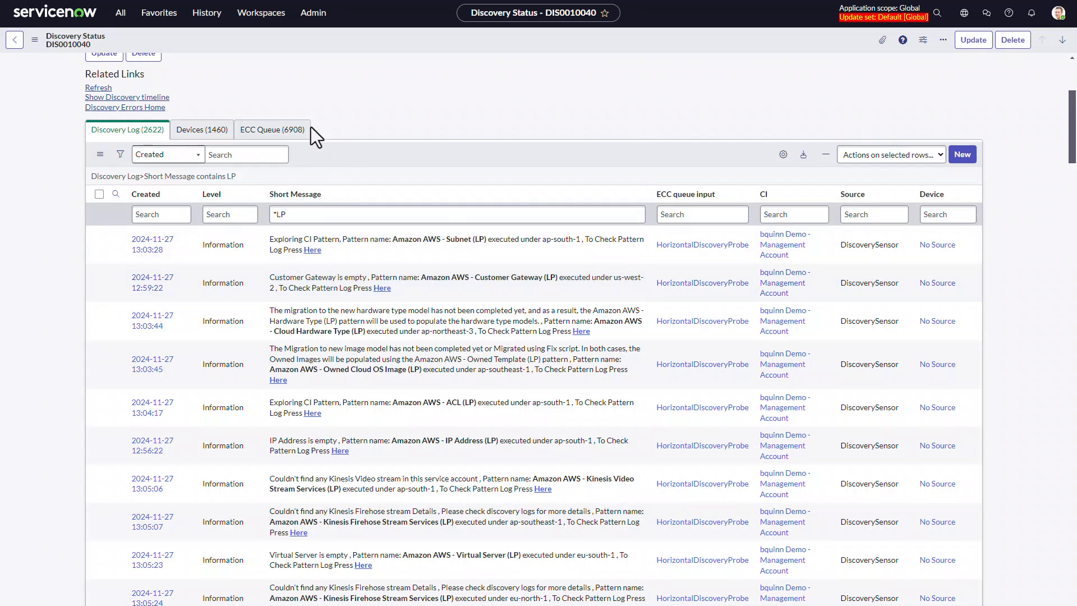
Step: Filter the run's ECC Queue to names matching *virtual server and to entries whose queue is output
click(290, 129)
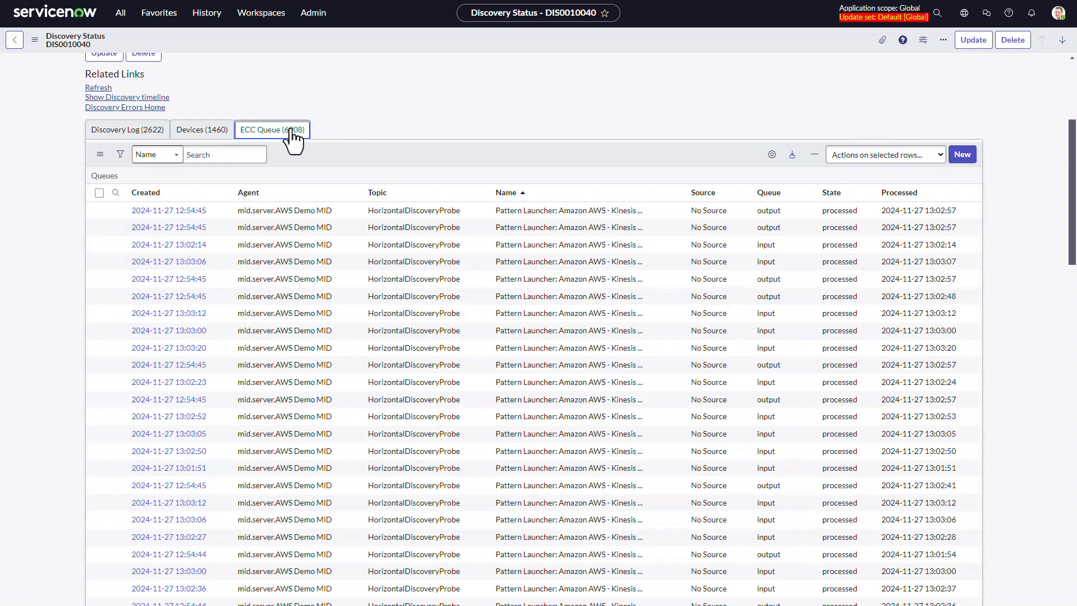
click(232, 154)
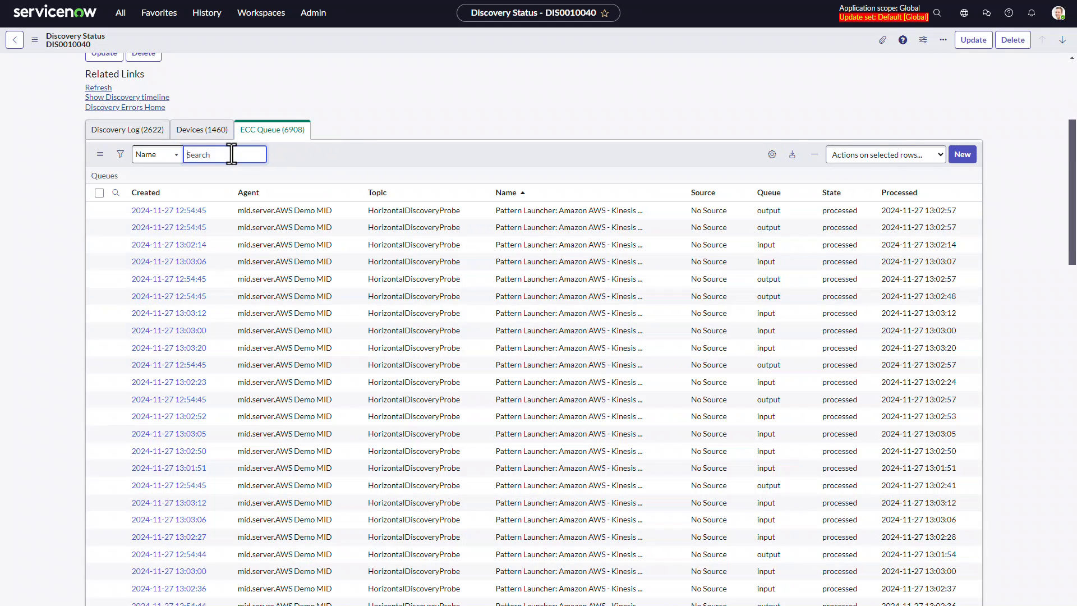
text(*virta)
key(BackSpace)
text(ual server)
key(Return)
right_click(700, 239)
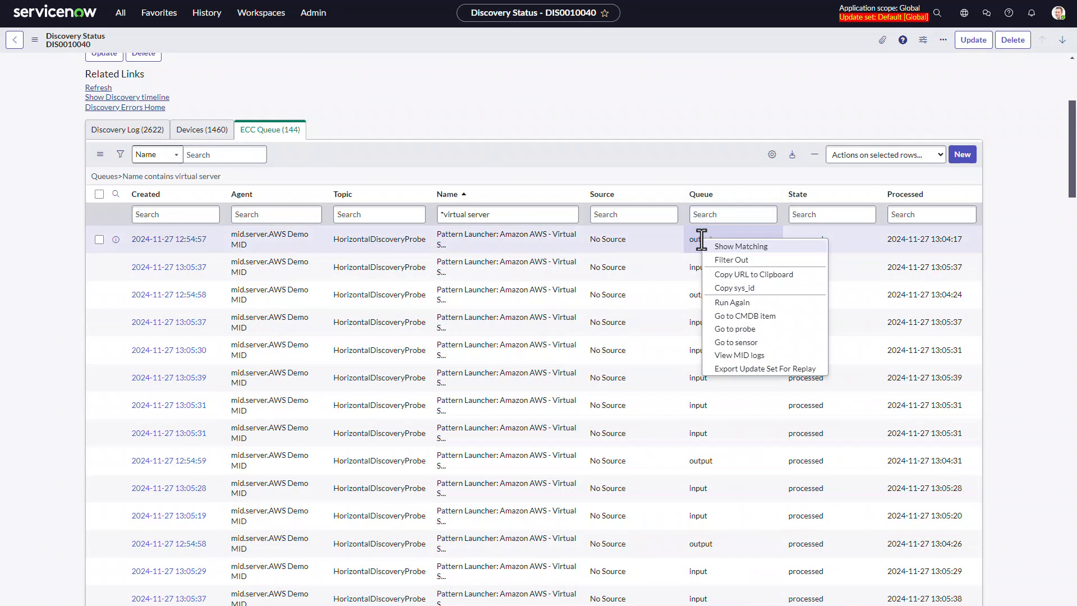
click(710, 248)
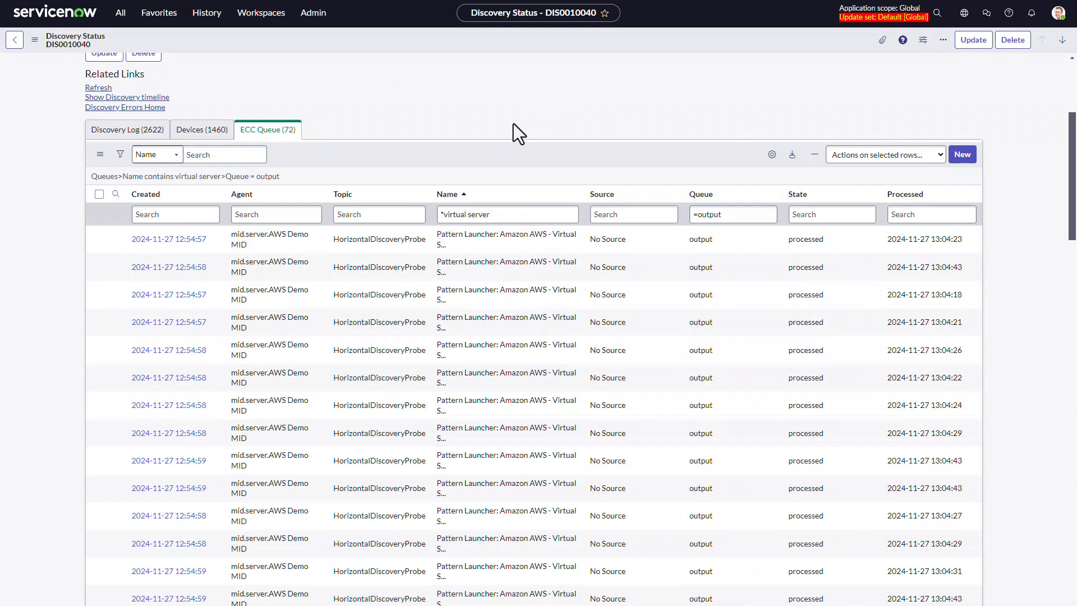
Step: Look through the filtered virtual server output entries in the run's ECC Queue down to the end of the list
scroll(513, 124, down, 20)
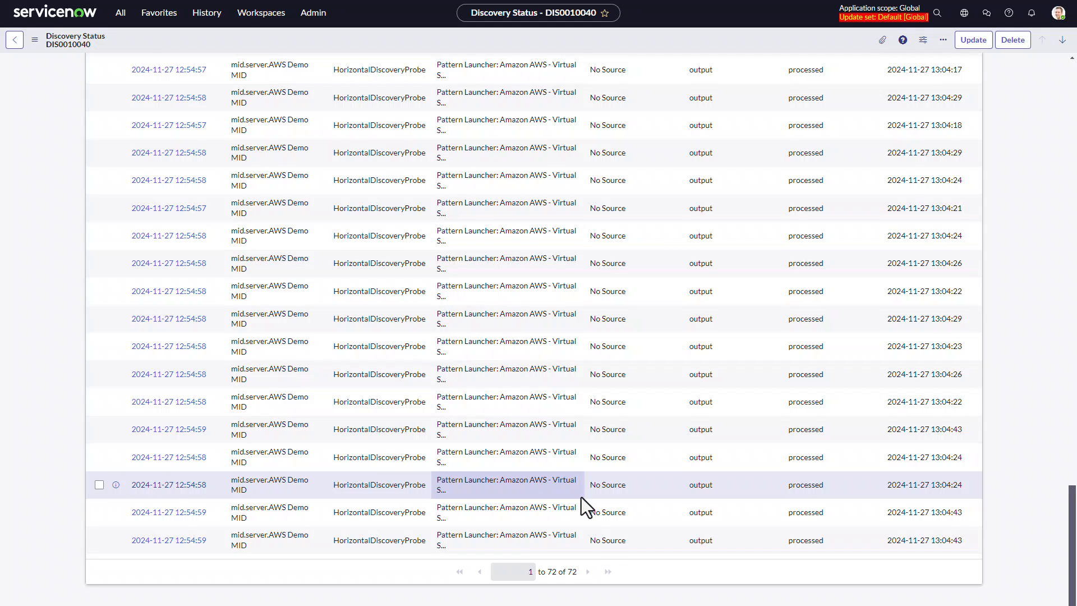
scroll(581, 497, up, 20)
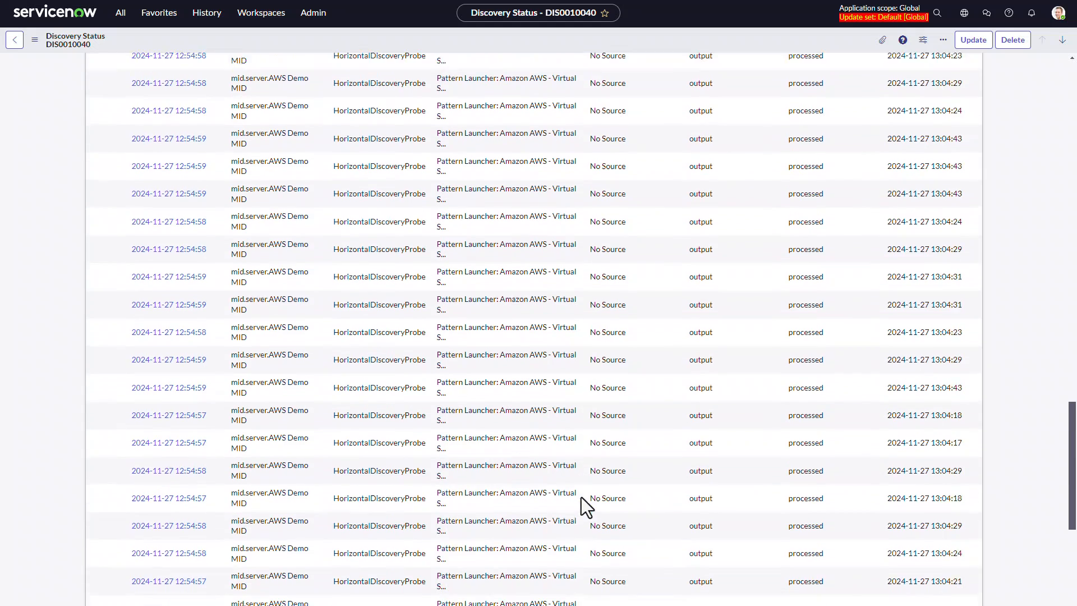
scroll(579, 496, up, 5)
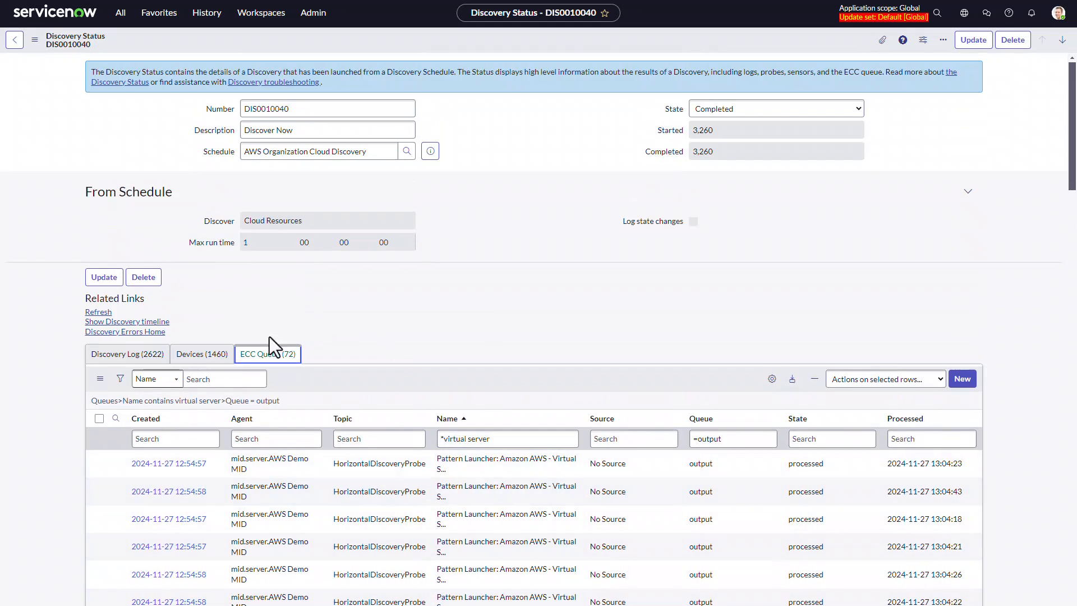
Step: Filter out the Hardware Type class from the run's Devices list and look through the remaining discovered resources
click(203, 353)
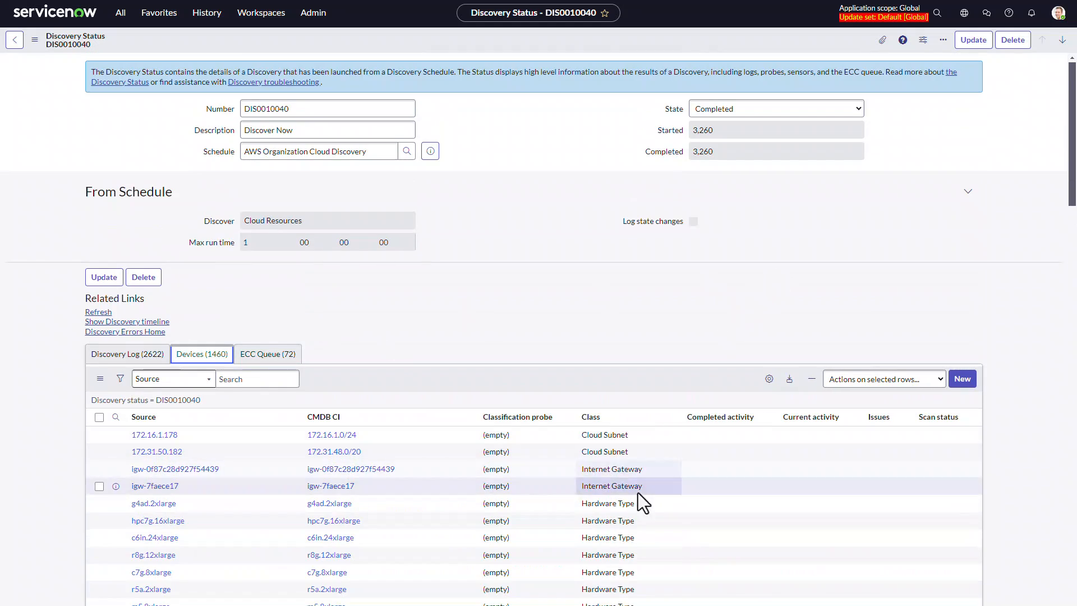
right_click(625, 502)
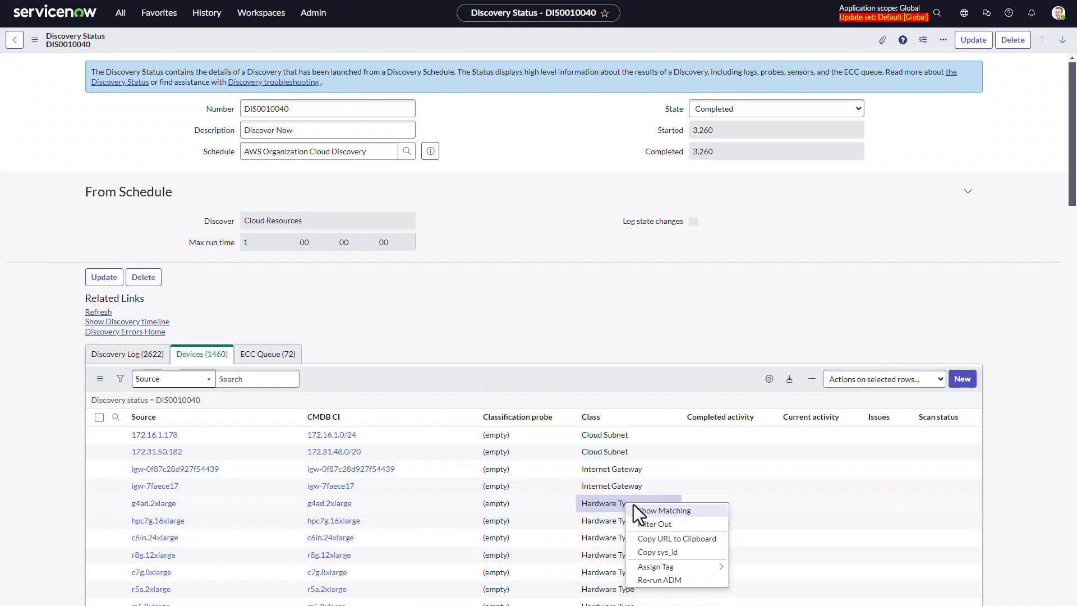
click(659, 523)
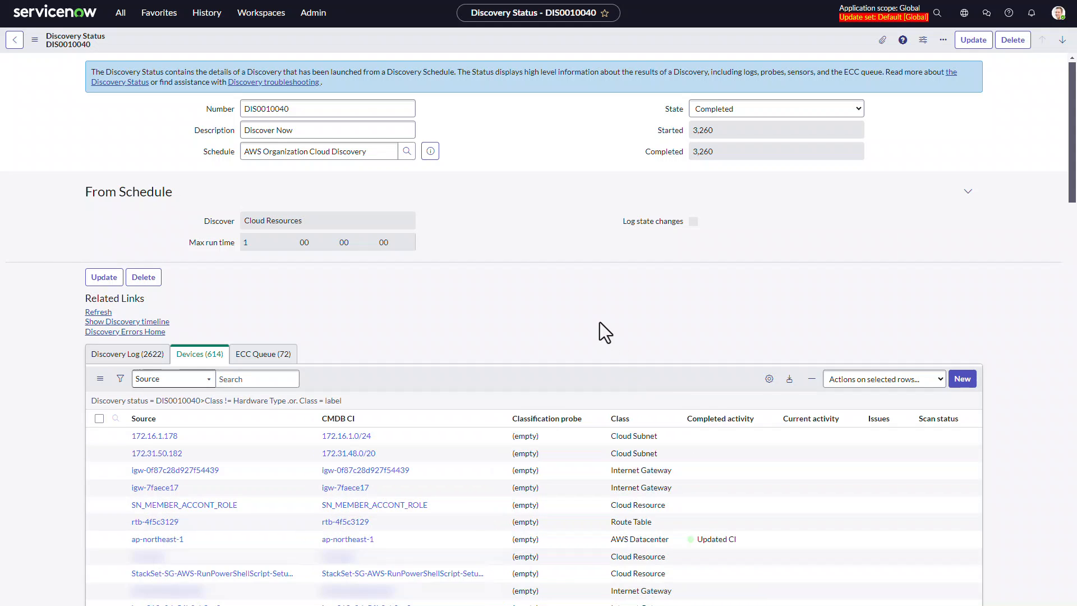
scroll(600, 324, down, 6)
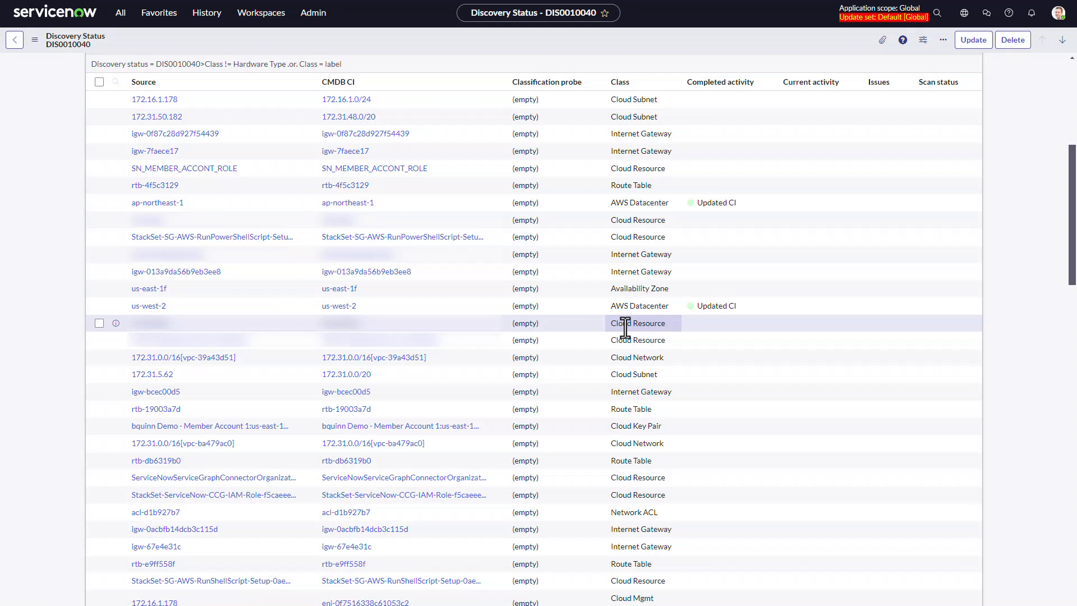